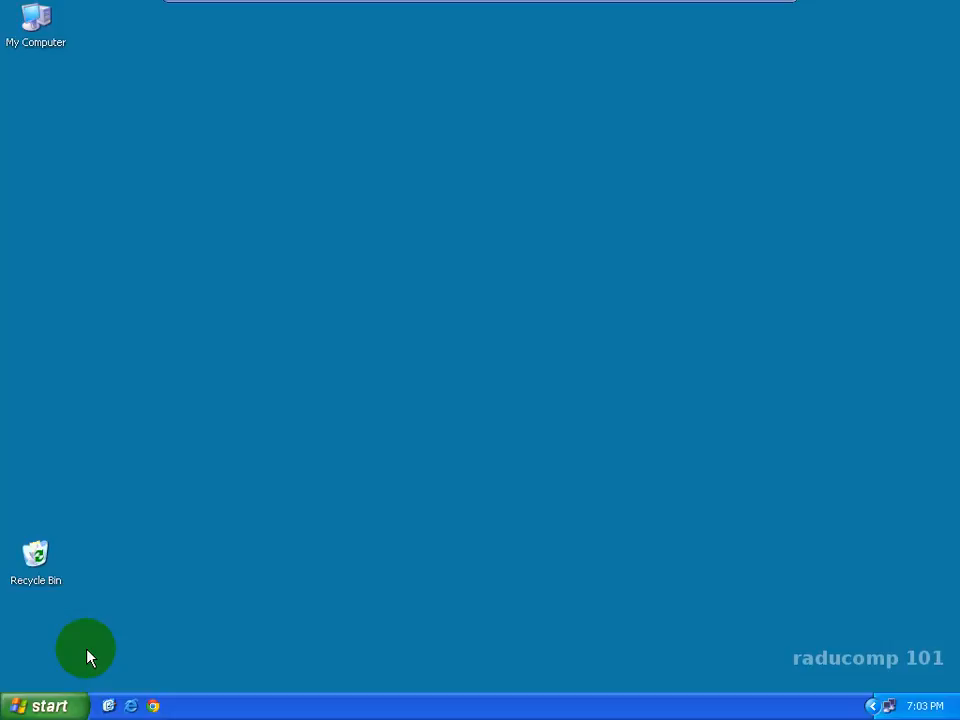
# Step: Open My Computer and display the contents of Local Disk (C:)
pyautogui.click(54, 708)
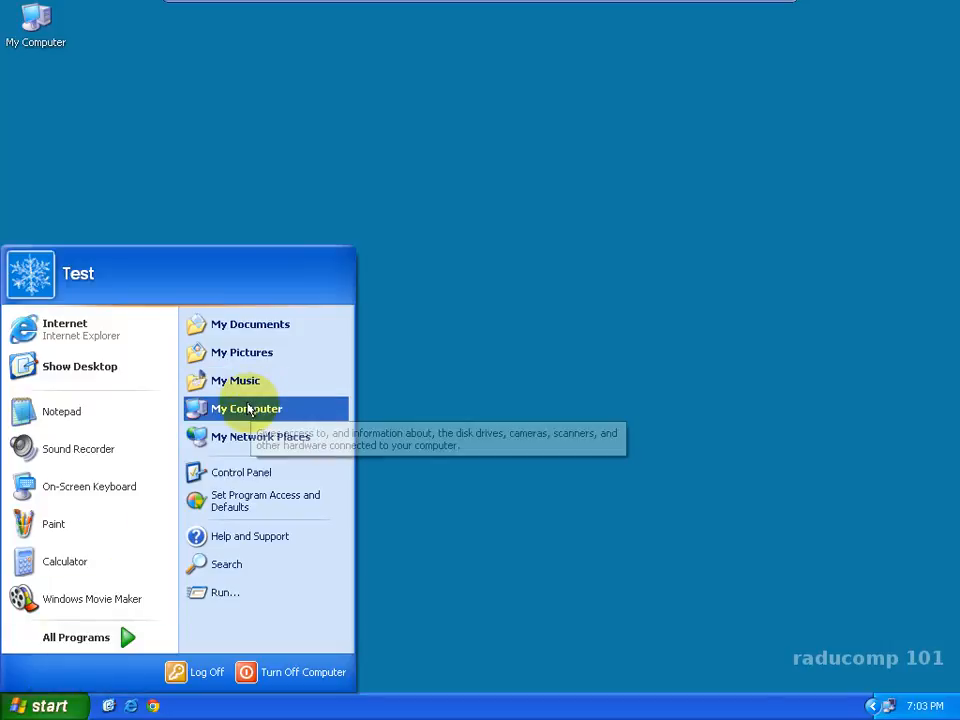
pyautogui.moveTo(246, 409); pyautogui.dragTo(268, 412)
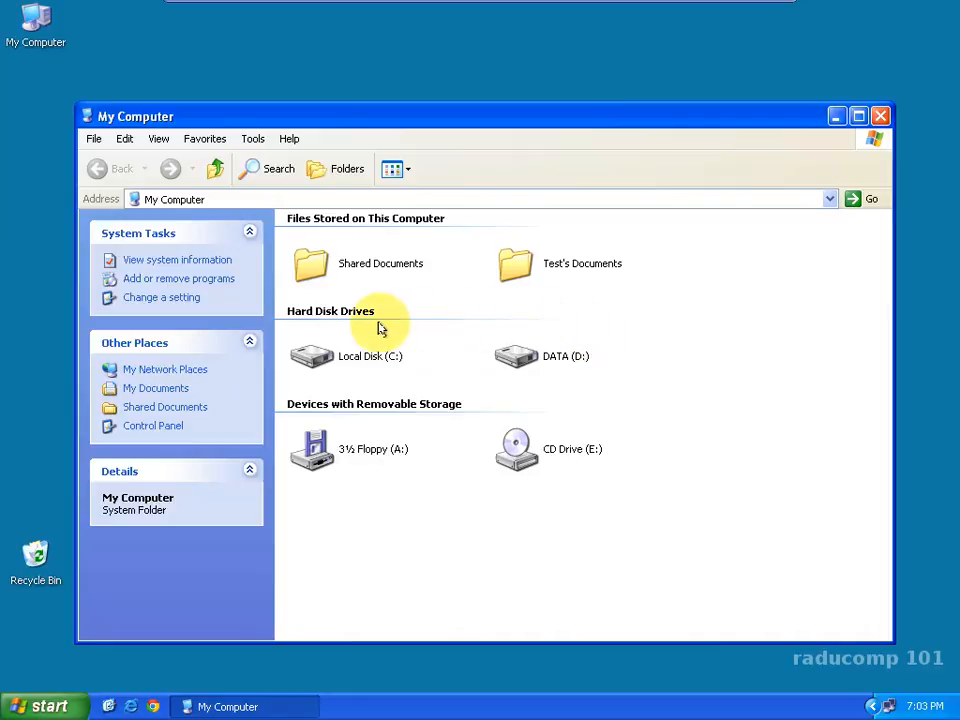
pyautogui.moveTo(642, 399); pyautogui.dragTo(283, 336)
pyautogui.click(405, 385)
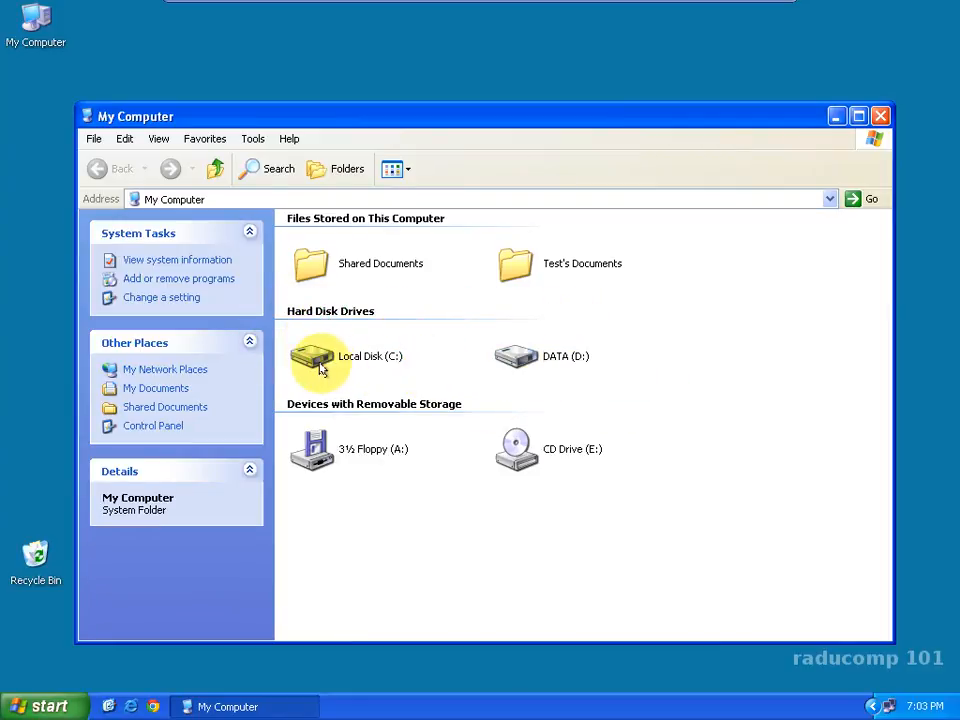
pyautogui.click(318, 360)
pyautogui.doubleClick(320, 360)
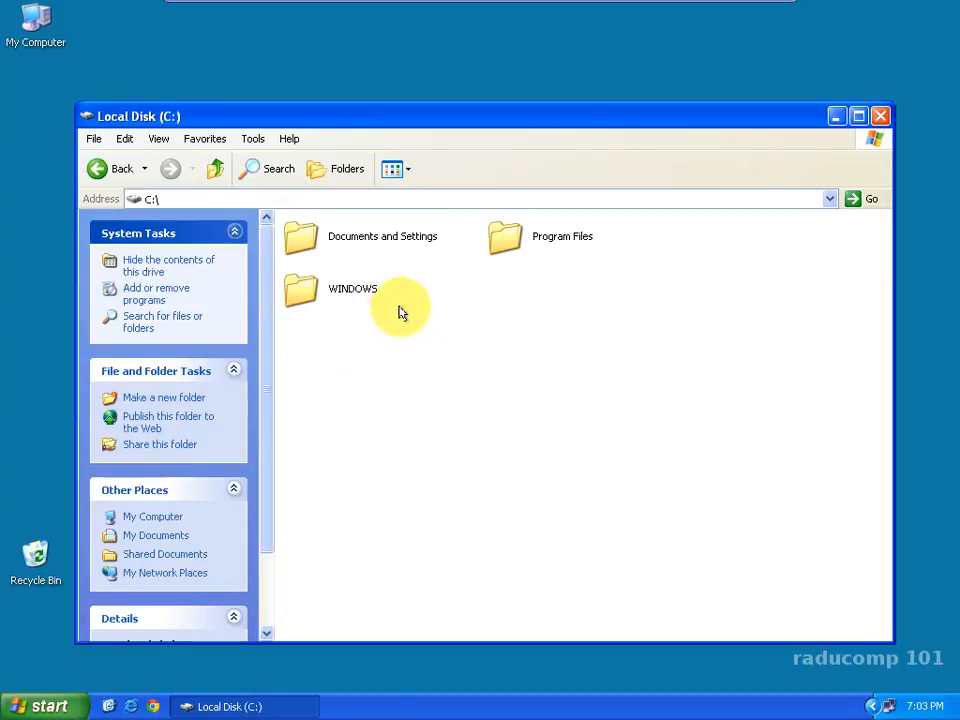
# Step: Point out the Documents and Settings, Program Files and WINDOWS folders on drive C by selecting each one
pyautogui.click(303, 240)
pyautogui.click(500, 240)
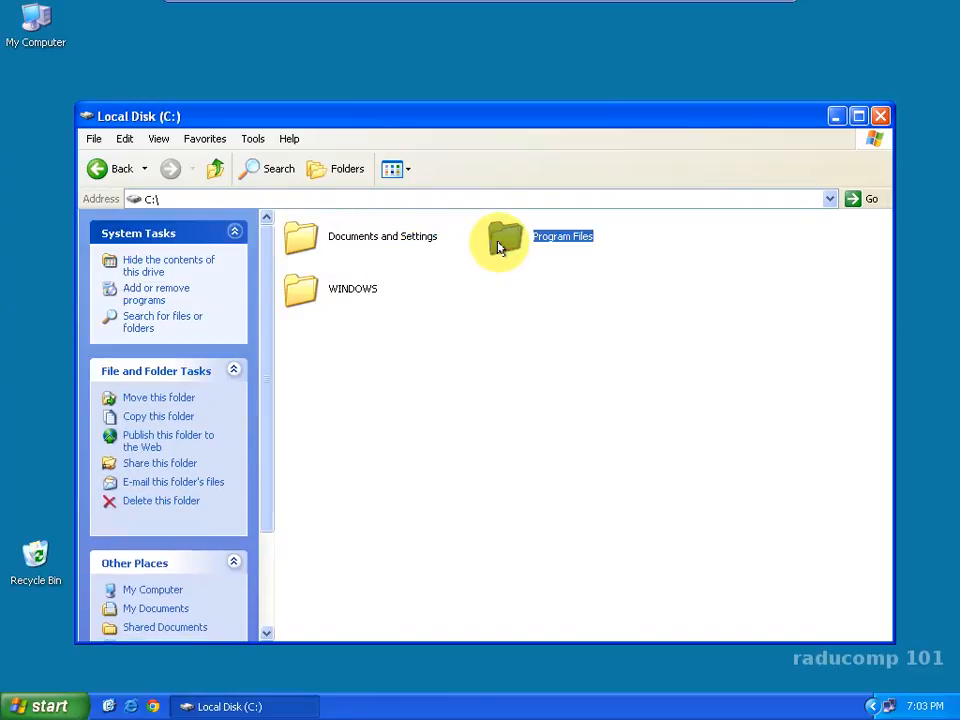
pyautogui.click(296, 295)
pyautogui.click(371, 324)
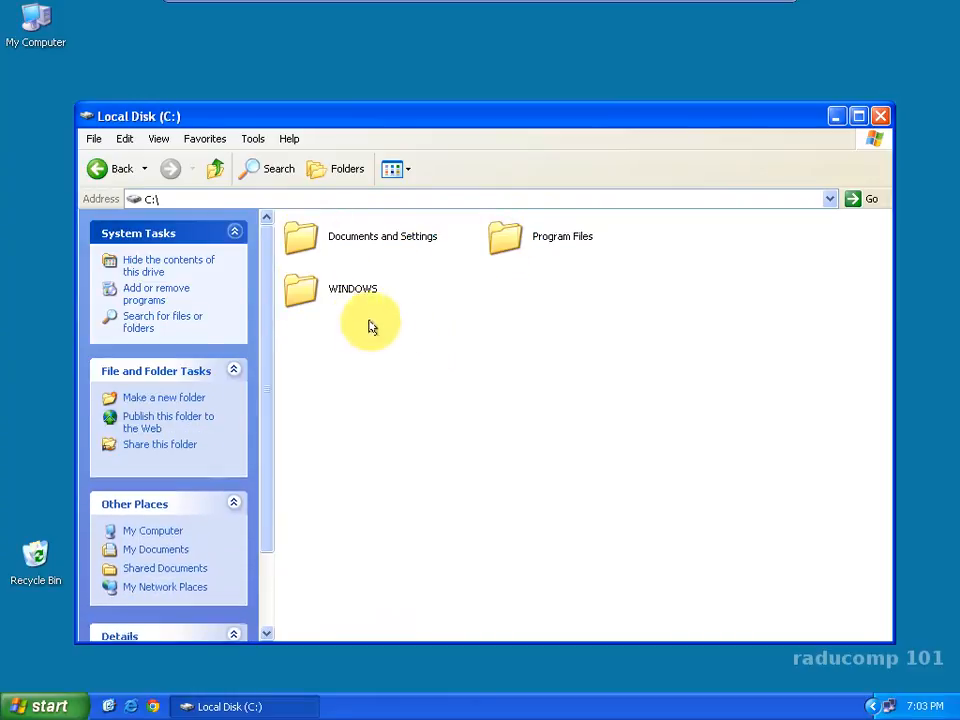
pyautogui.click(307, 289)
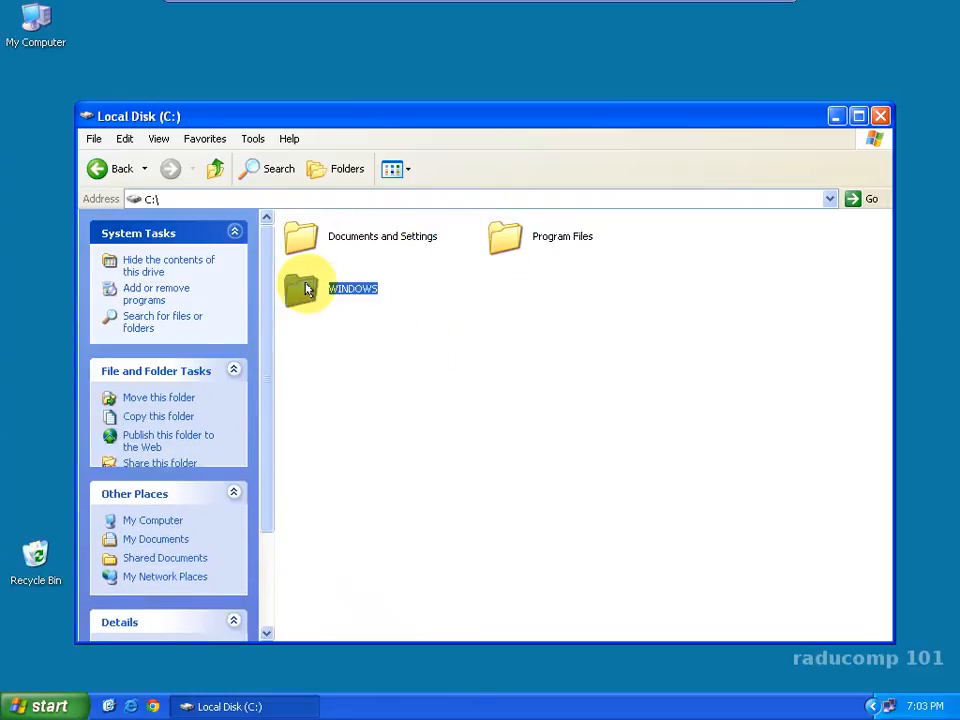
pyautogui.click(407, 302)
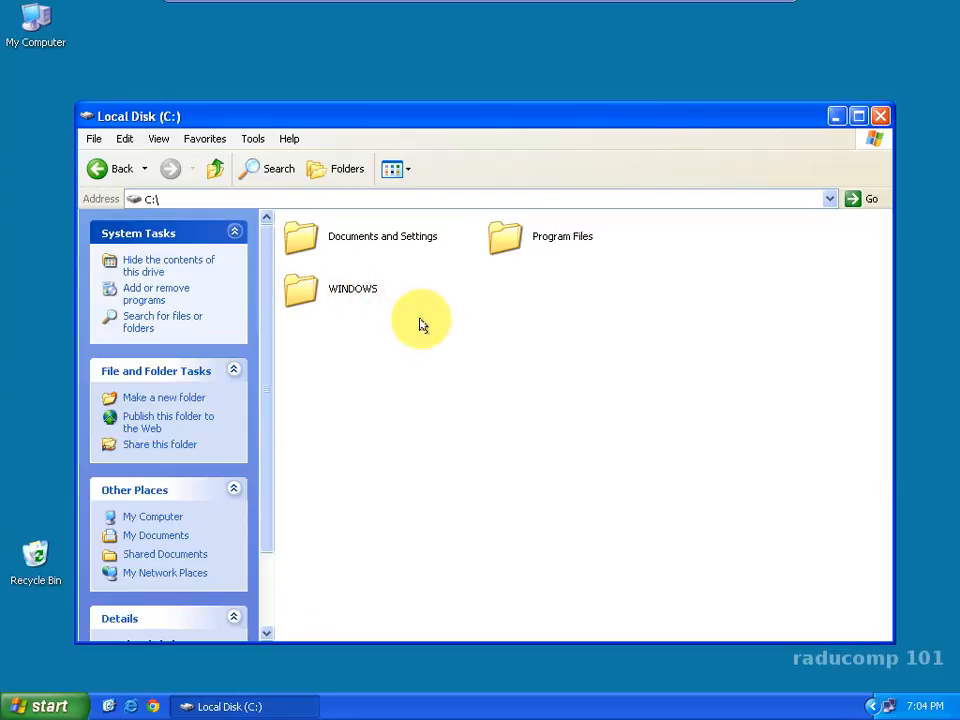
# Step: Look through the installed program folders in Program Files, and return to the root of drive C
pyautogui.doubleClick(500, 246)
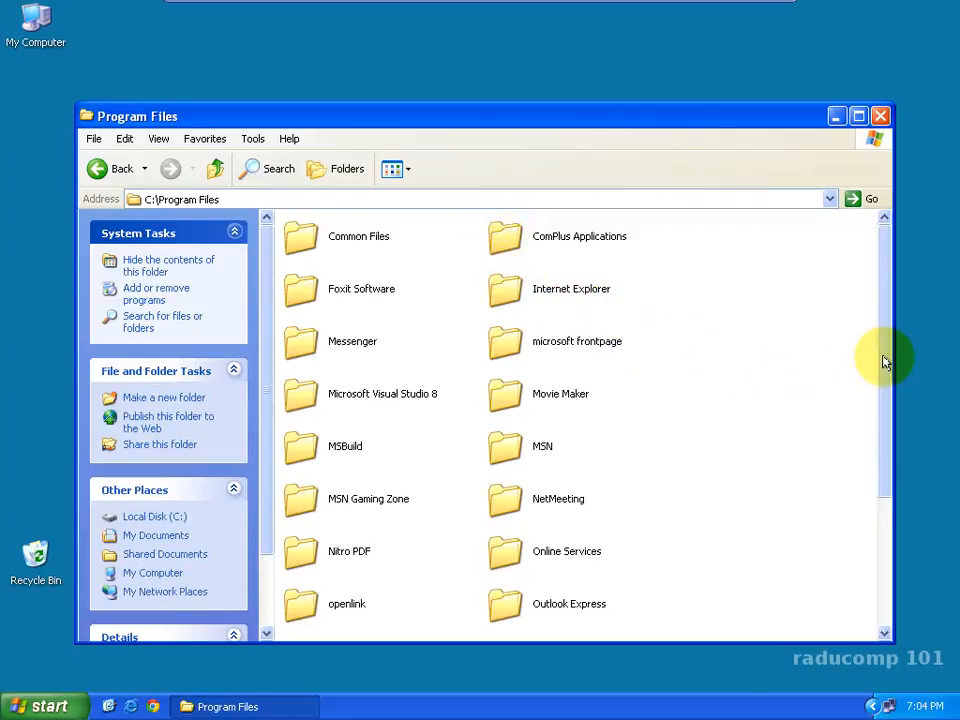
pyautogui.moveTo(885, 358); pyautogui.dragTo(836, 392)
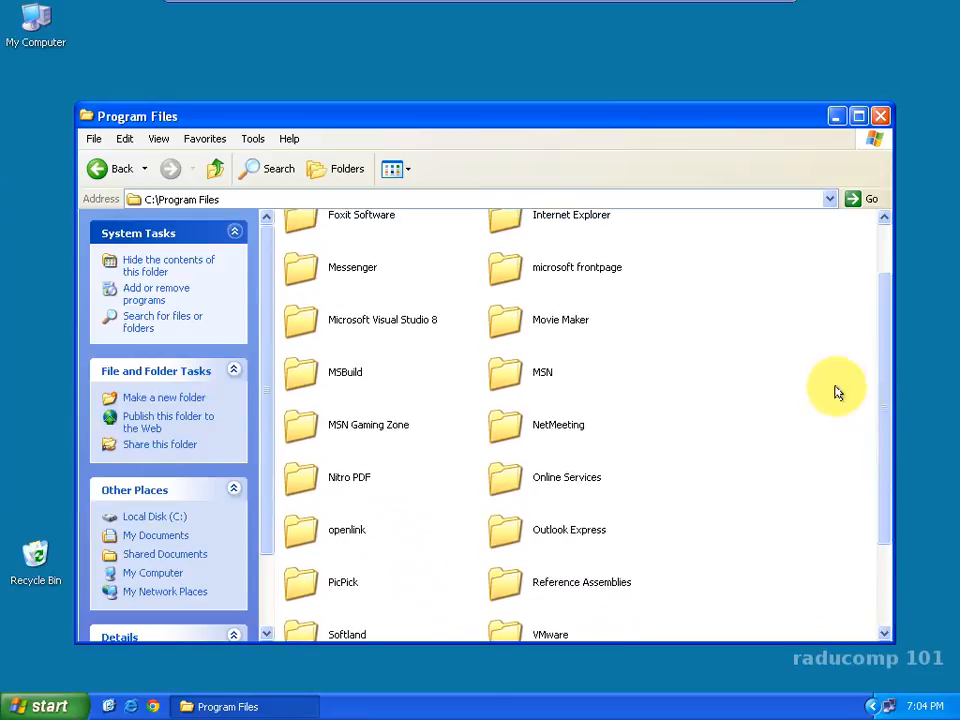
pyautogui.click(216, 170)
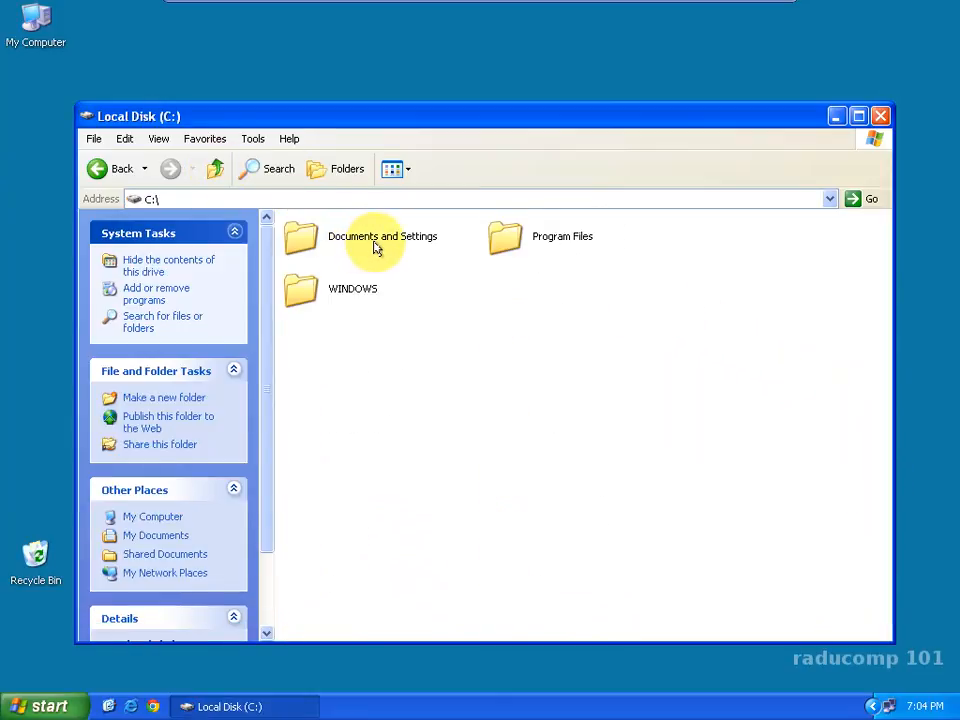
# Step: Open the Test user folder in Documents and Settings, examine its My Documents and Desktop folders, and close the window
pyautogui.doubleClick(303, 240)
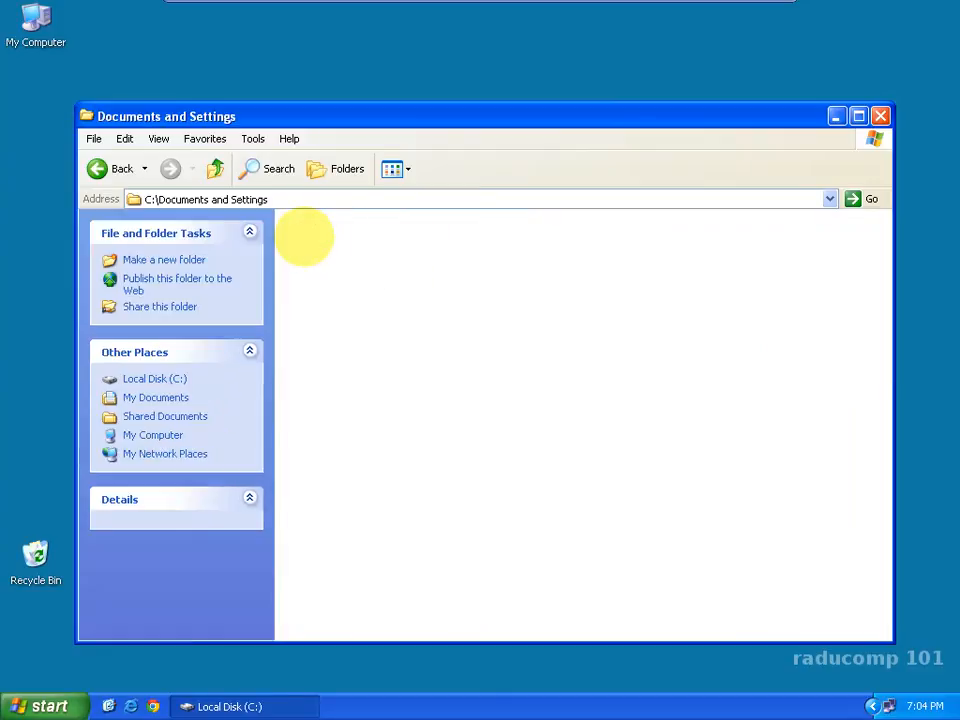
pyautogui.moveTo(501, 262)
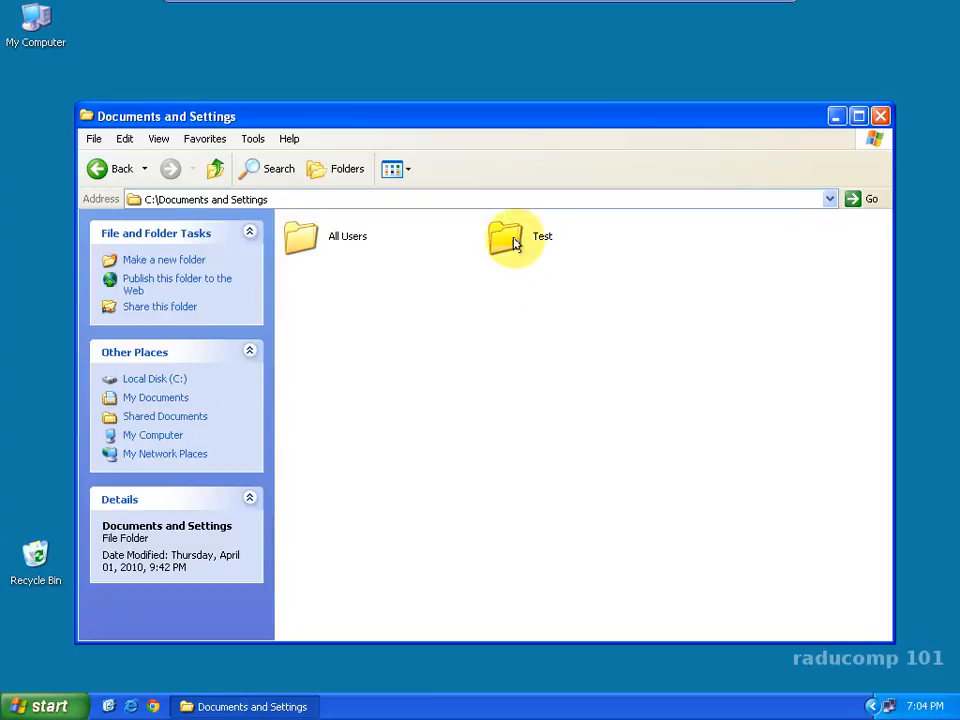
pyautogui.doubleClick(502, 240)
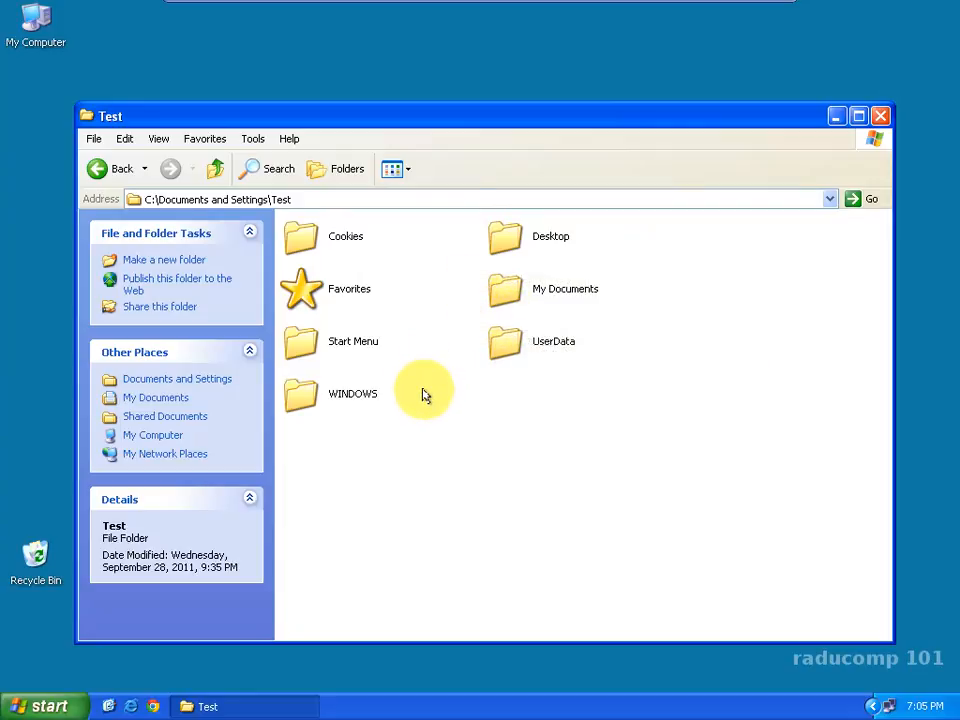
pyautogui.click(505, 292)
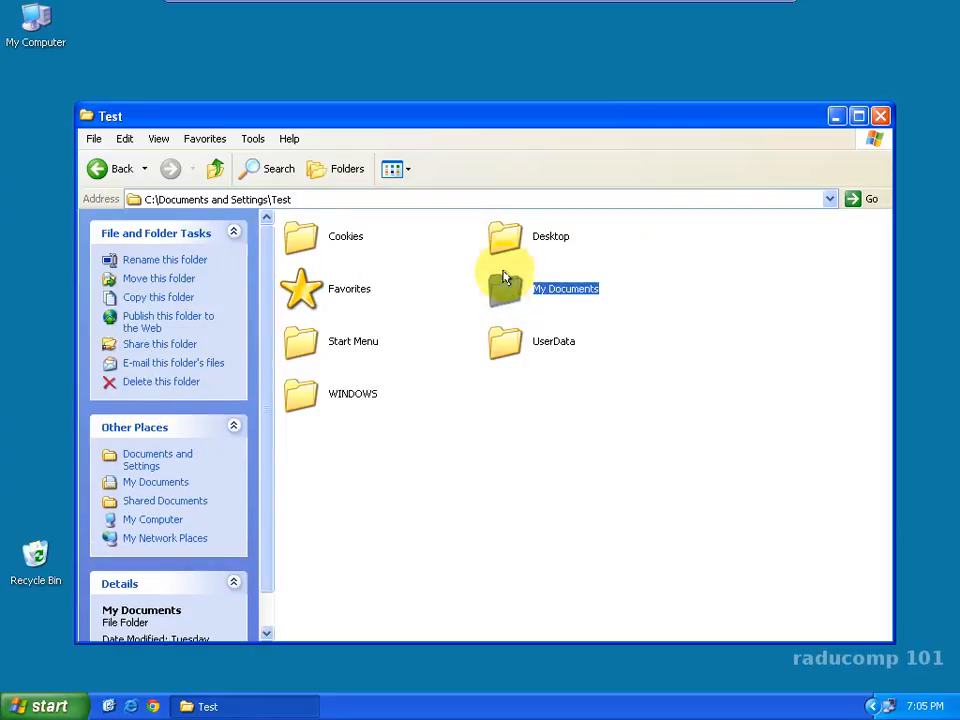
pyautogui.click(506, 238)
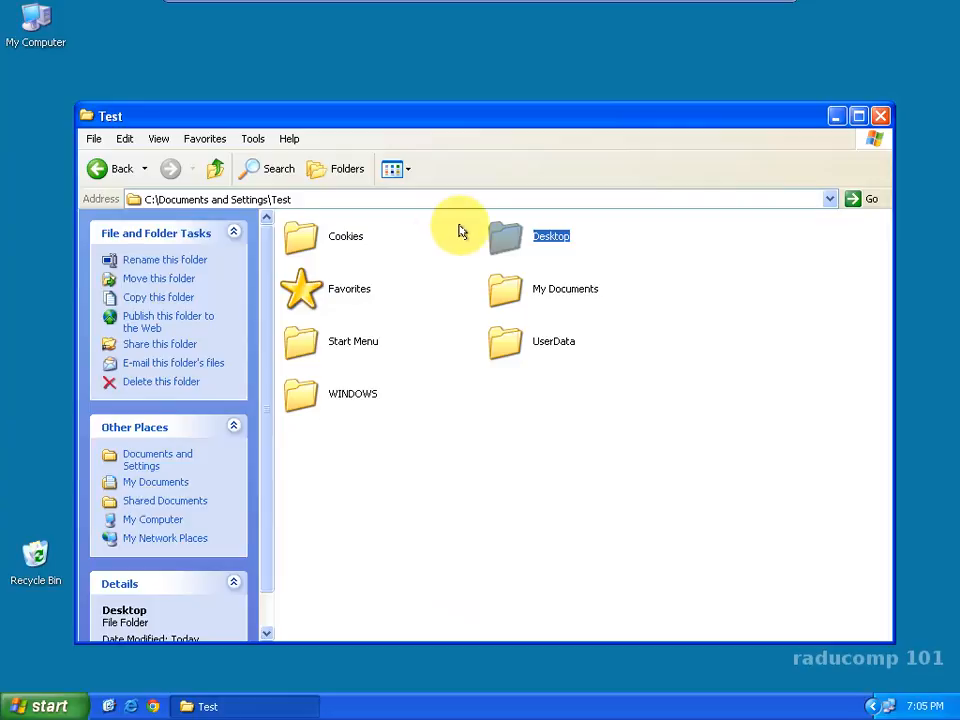
pyautogui.click(878, 117)
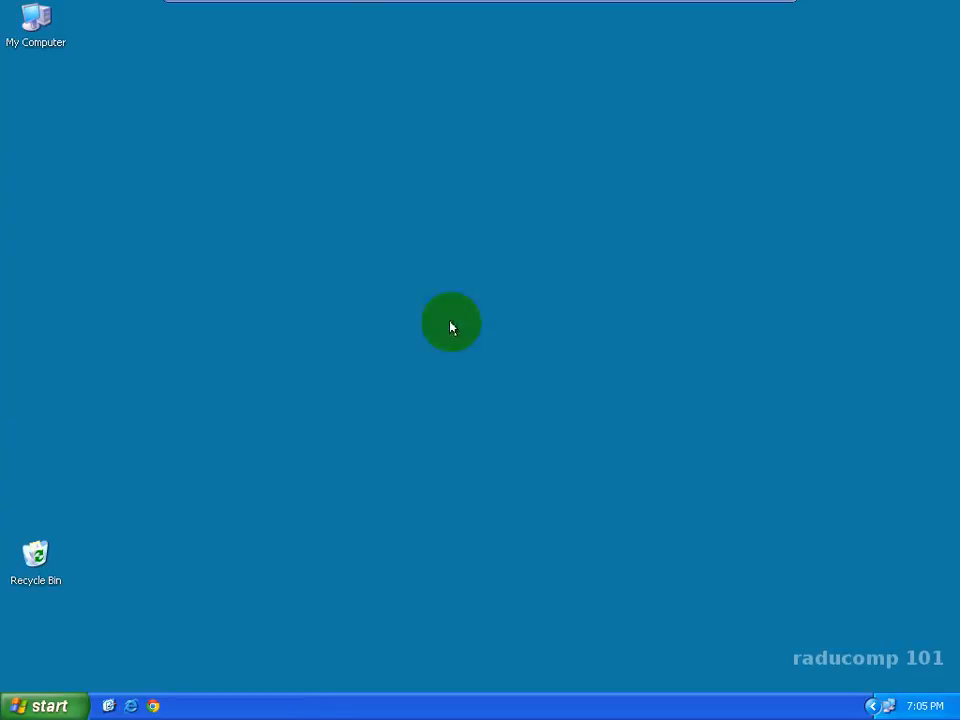
# Step: Open the Temp folder on the DATA (D:) drive through My Computer
pyautogui.click(43, 686)
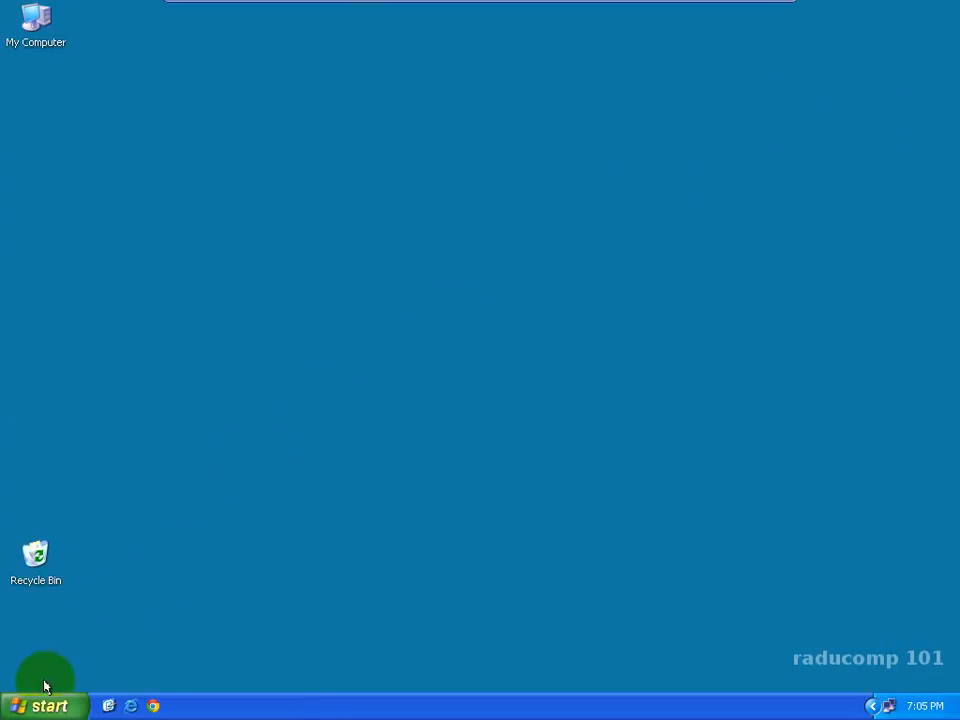
pyautogui.click(230, 402)
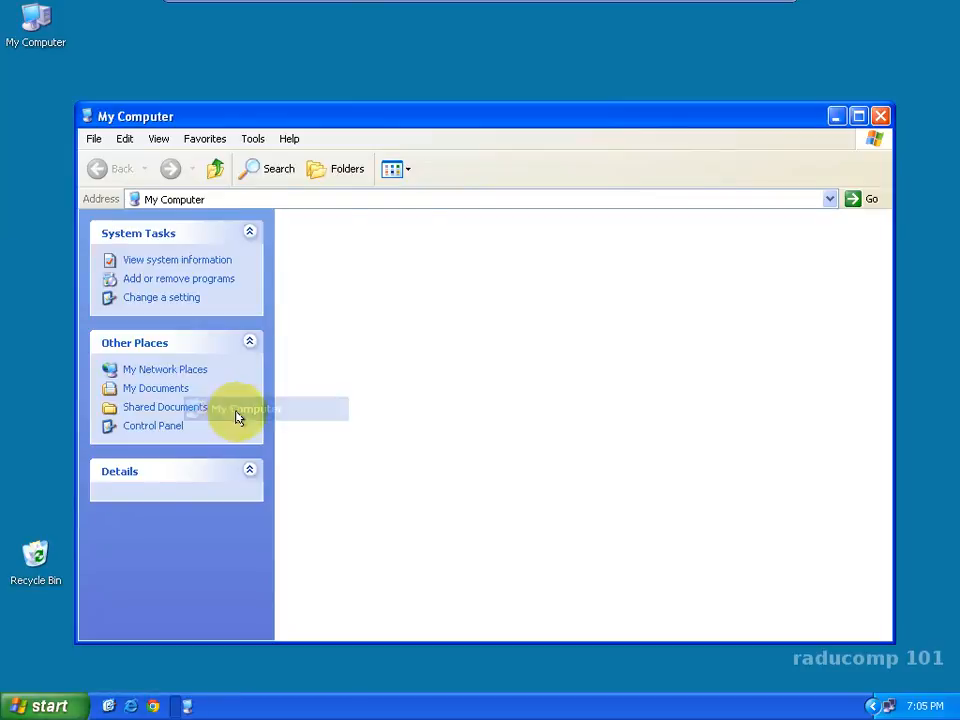
pyautogui.click(515, 355)
pyautogui.doubleClick(515, 355)
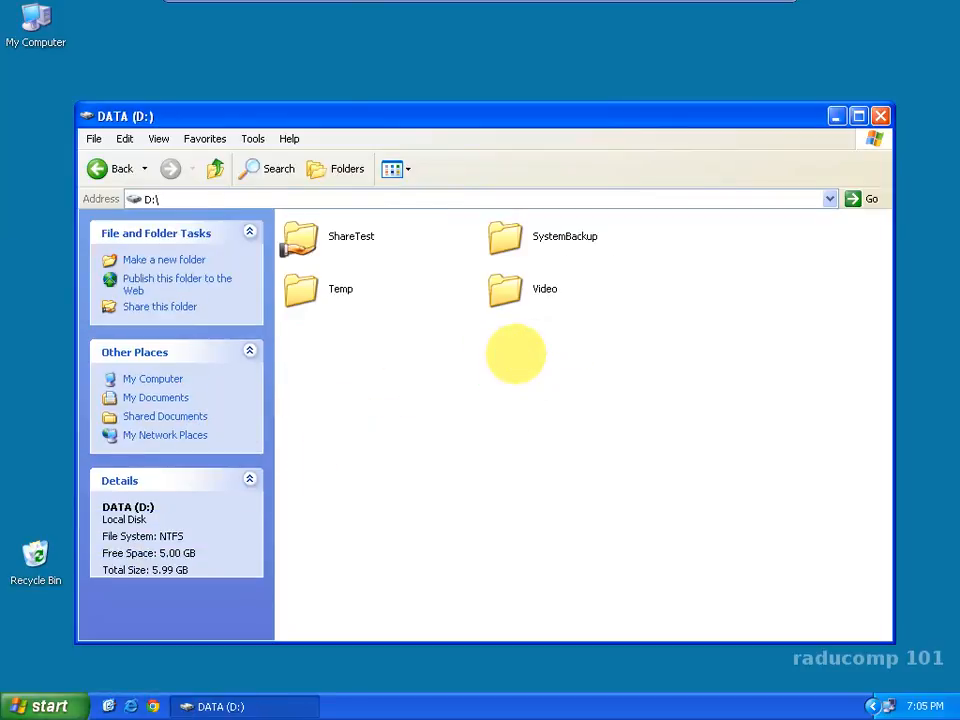
pyautogui.click(300, 289)
pyautogui.doubleClick(300, 289)
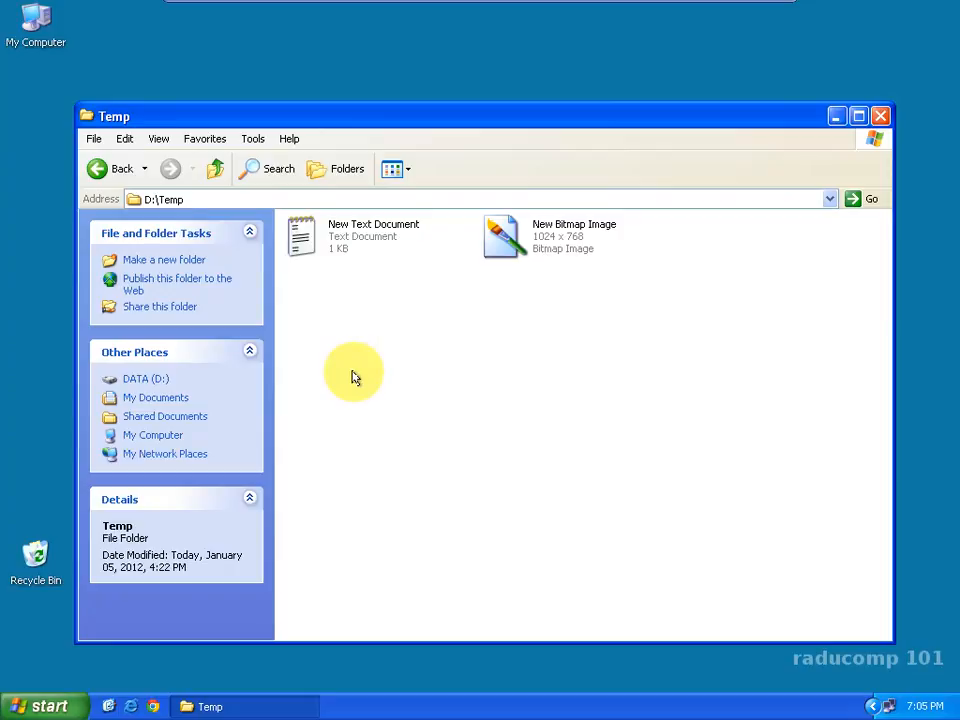
# Step: Move the New Text Document and New Bitmap Image files from the Temp folder to the Recycle Bin
pyautogui.rightClick(683, 349)
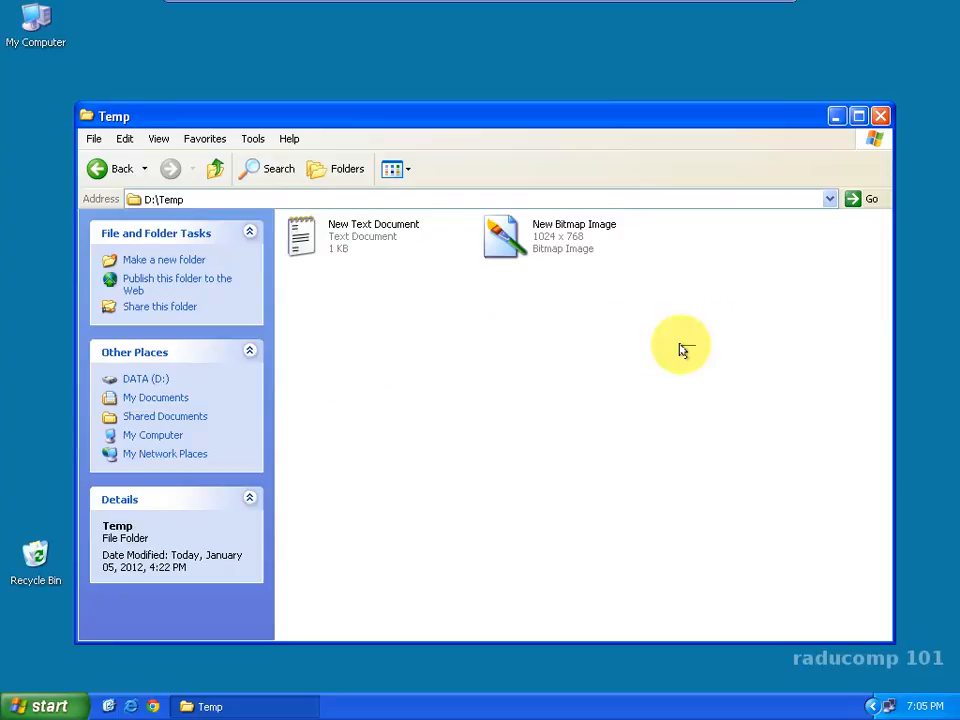
pyautogui.click(300, 236)
pyautogui.moveTo(302, 236)
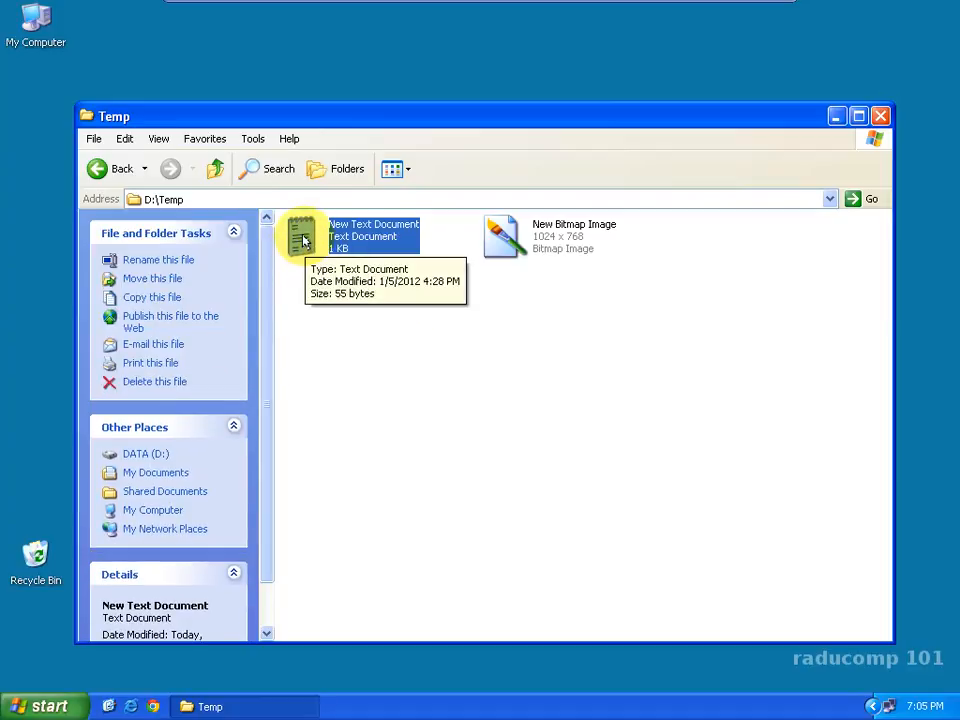
pyautogui.moveTo(302, 238); pyautogui.dragTo(39, 551)
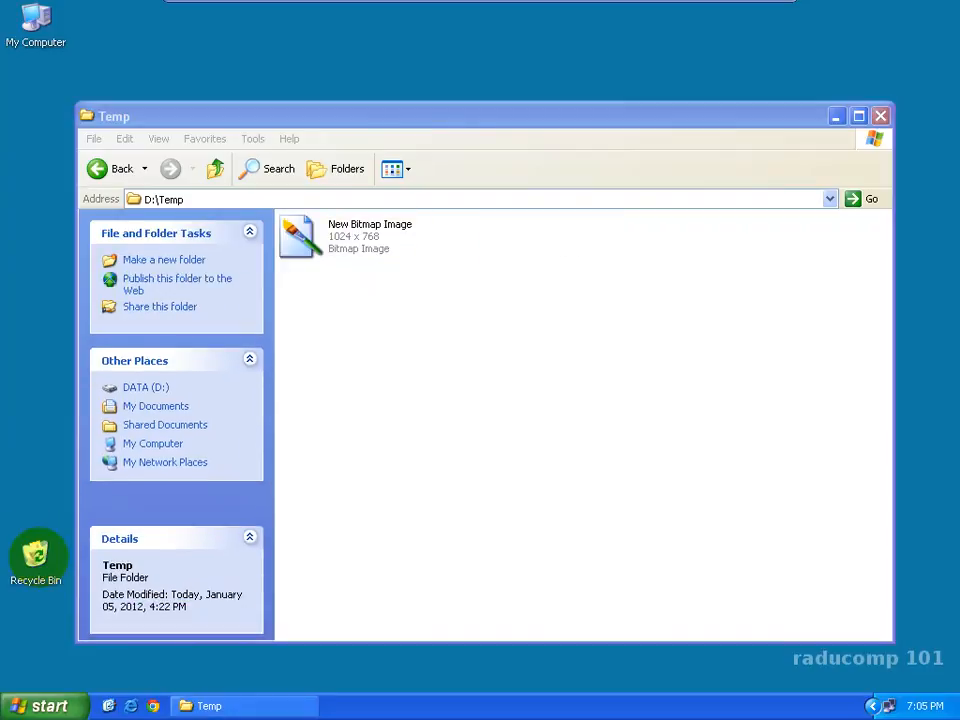
pyautogui.moveTo(294, 236); pyautogui.dragTo(41, 568)
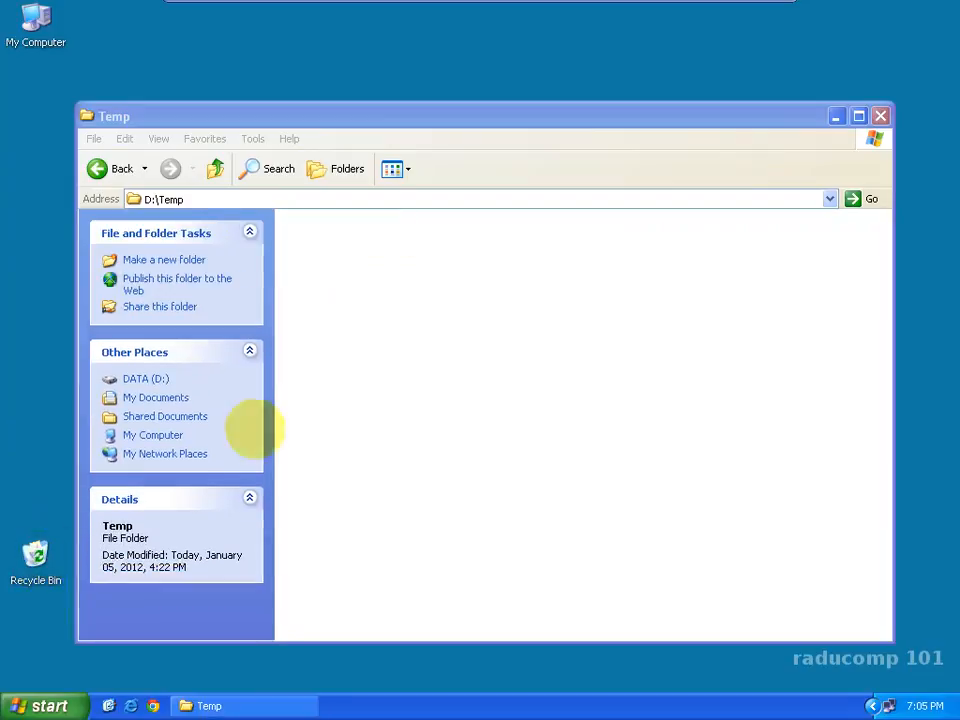
# Step: Create a new text document in the Temp folder, keeping the default name New Text Document
pyautogui.rightClick(357, 247)
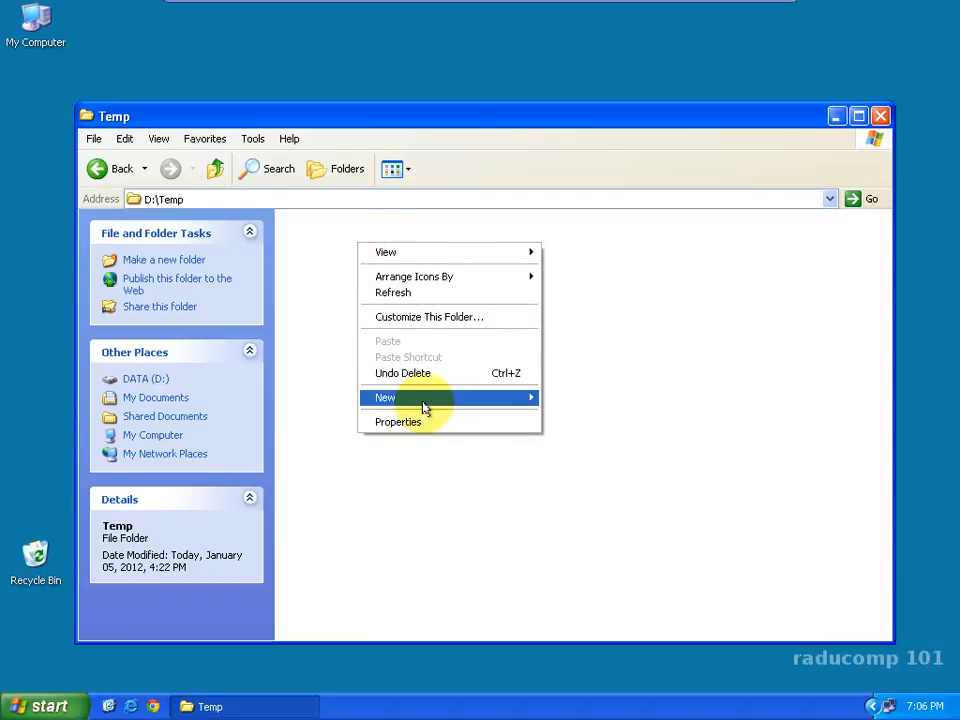
pyautogui.moveTo(418, 402)
pyautogui.click(580, 480)
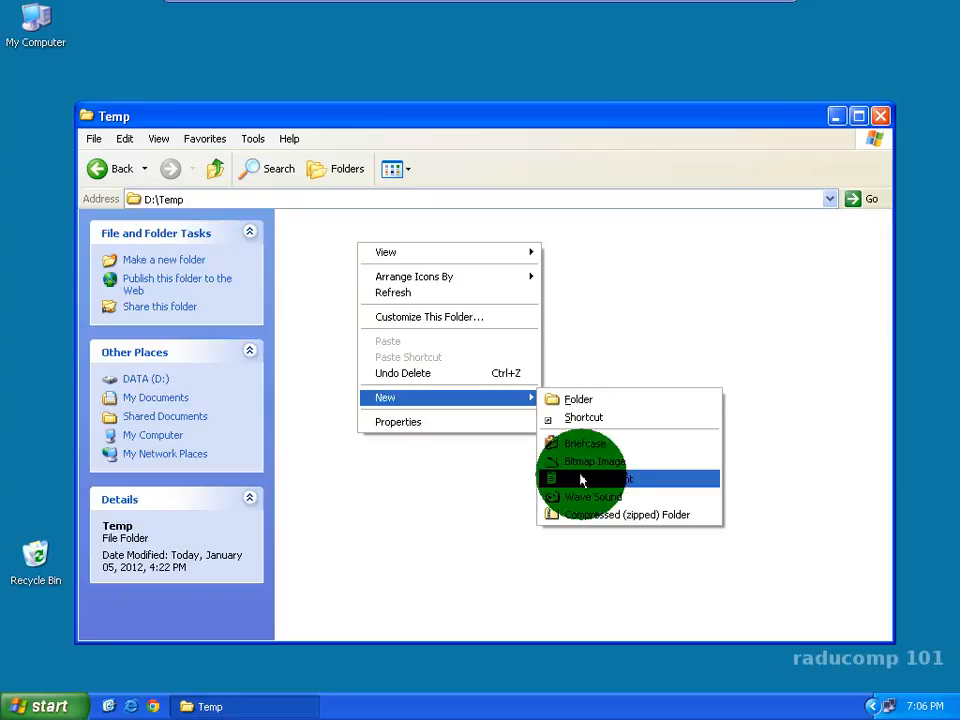
pyautogui.press('Return')
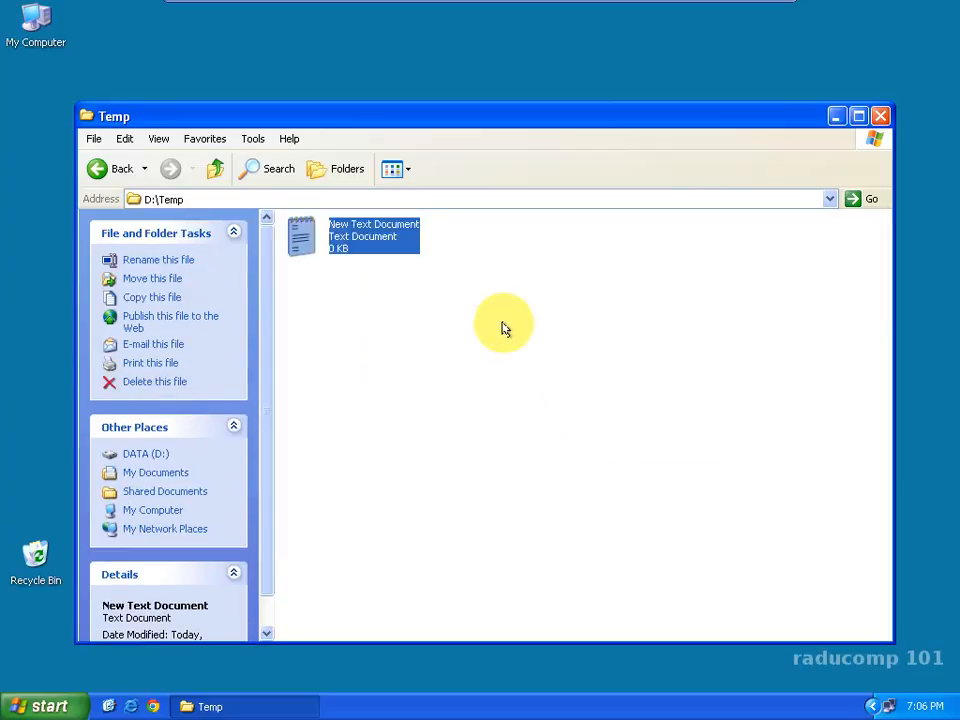
pyautogui.click(505, 328)
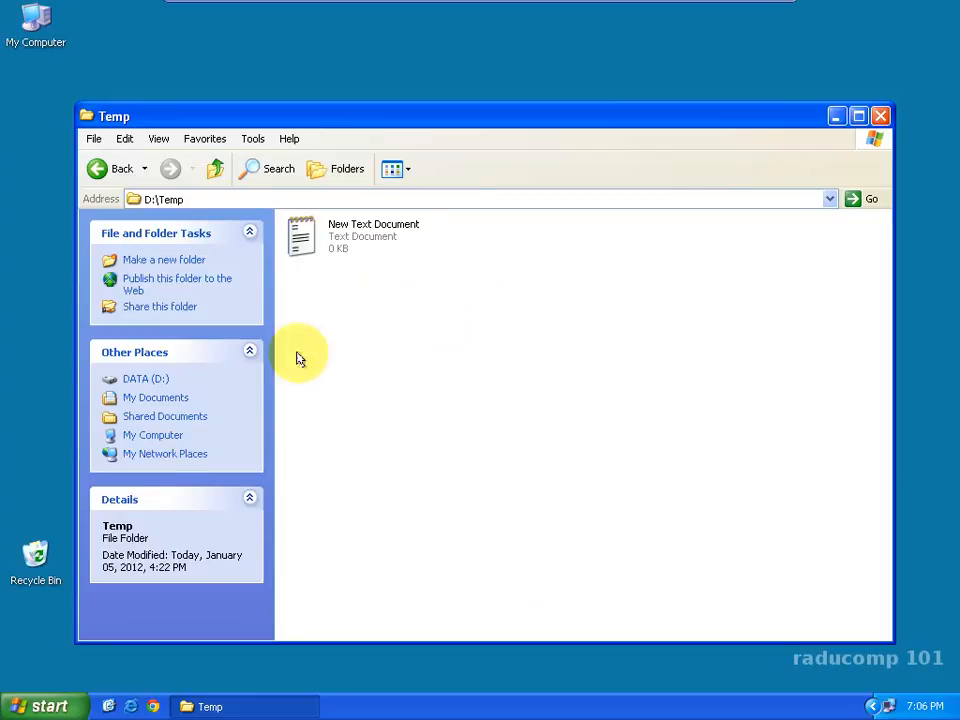
# Step: Open Paint and draw a freehand looping figure-eight line in the upper-left area of the canvas
pyautogui.click(25, 710)
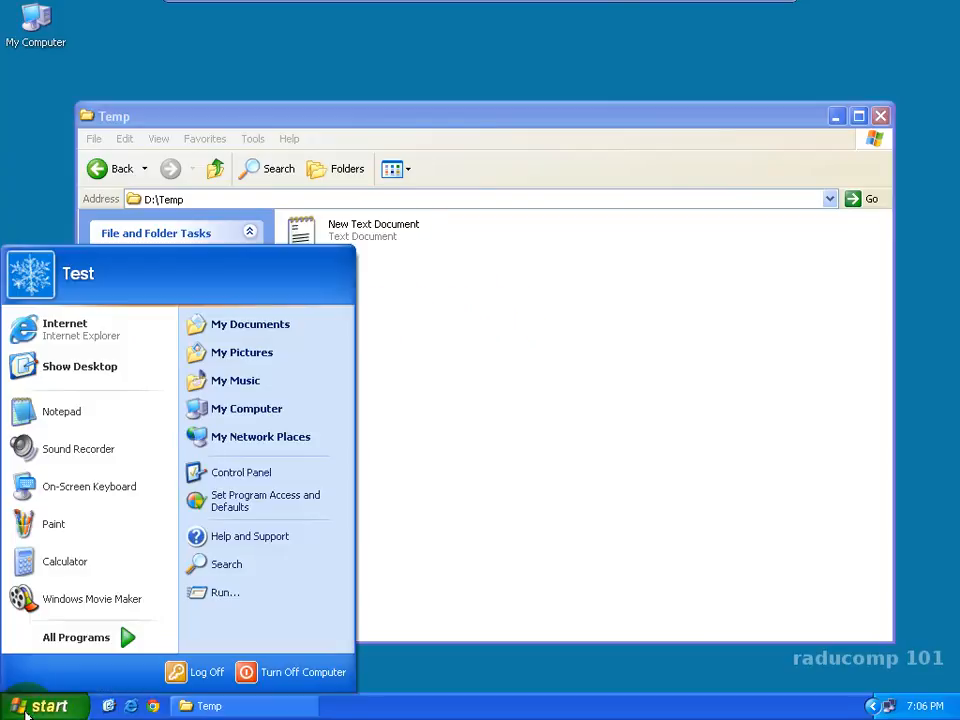
pyautogui.click(44, 522)
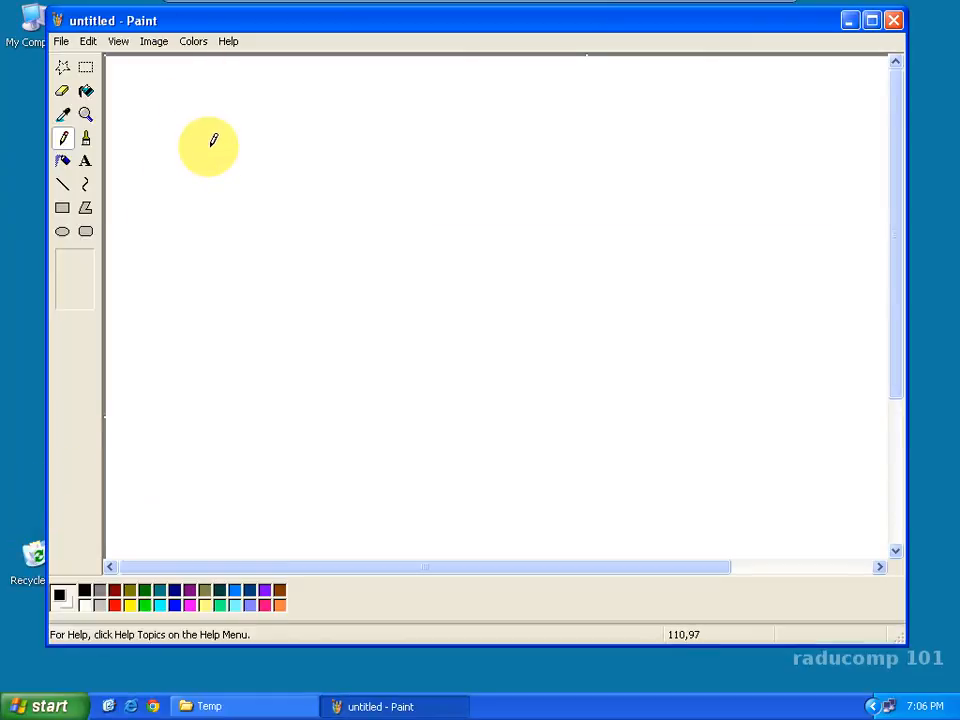
pyautogui.moveTo(195, 151)
pyautogui.mouseDown()
pyautogui.moveTo(268, 135)
pyautogui.moveTo(133, 186)
pyautogui.moveTo(203, 190)
pyautogui.mouseUp()
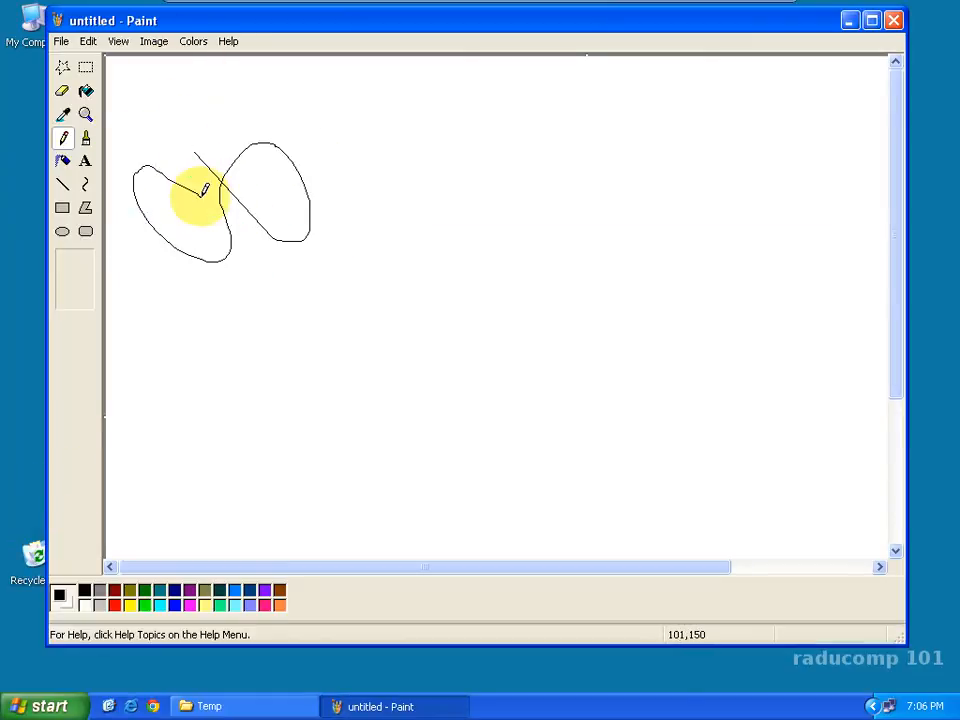
# Step: Start saving the drawing and choose the Temp folder on the DATA (D:) drive as its location
pyautogui.click(52, 45)
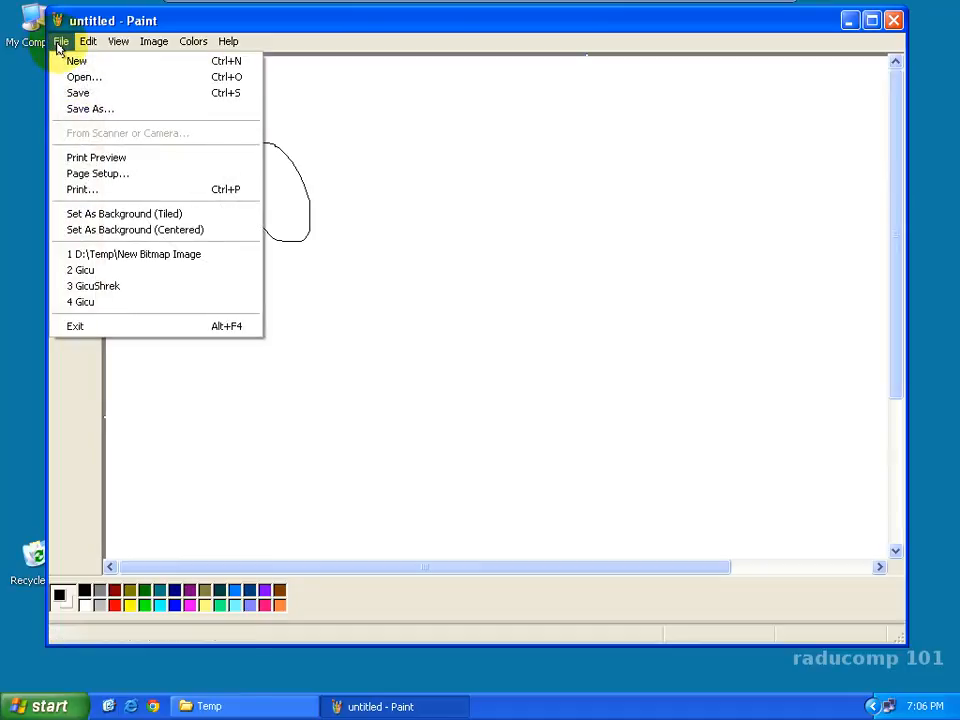
pyautogui.click(86, 93)
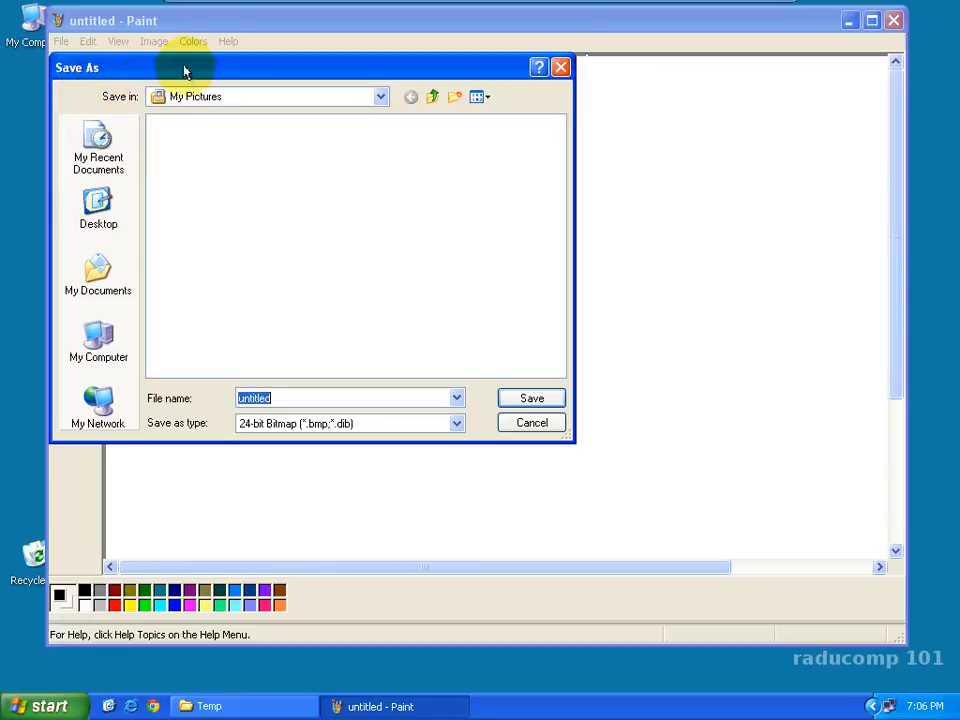
pyautogui.moveTo(192, 75); pyautogui.dragTo(354, 183)
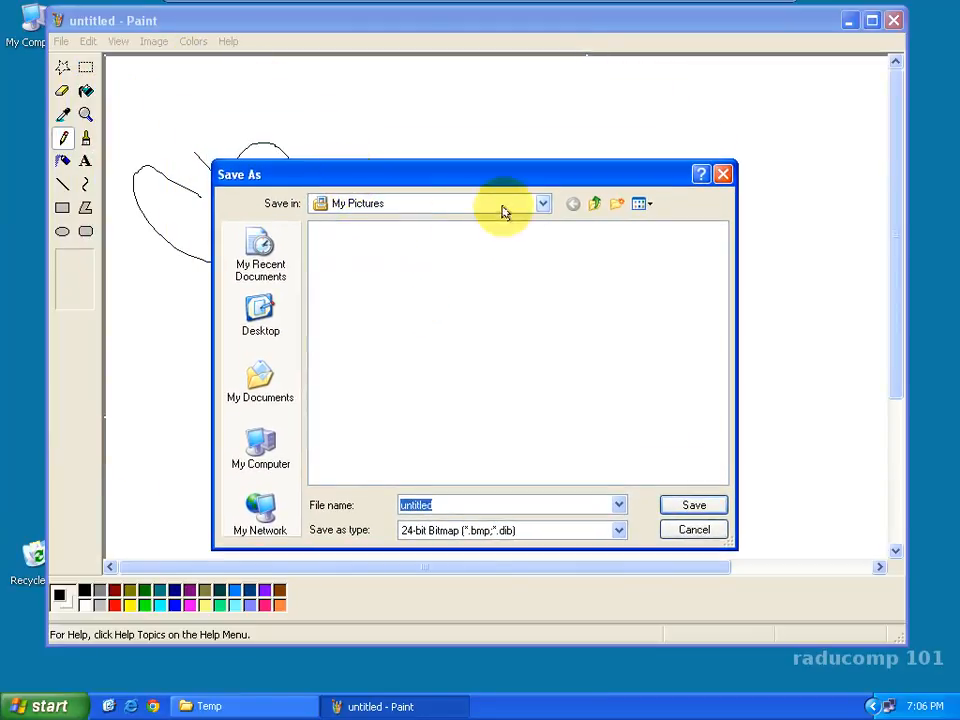
pyautogui.click(542, 206)
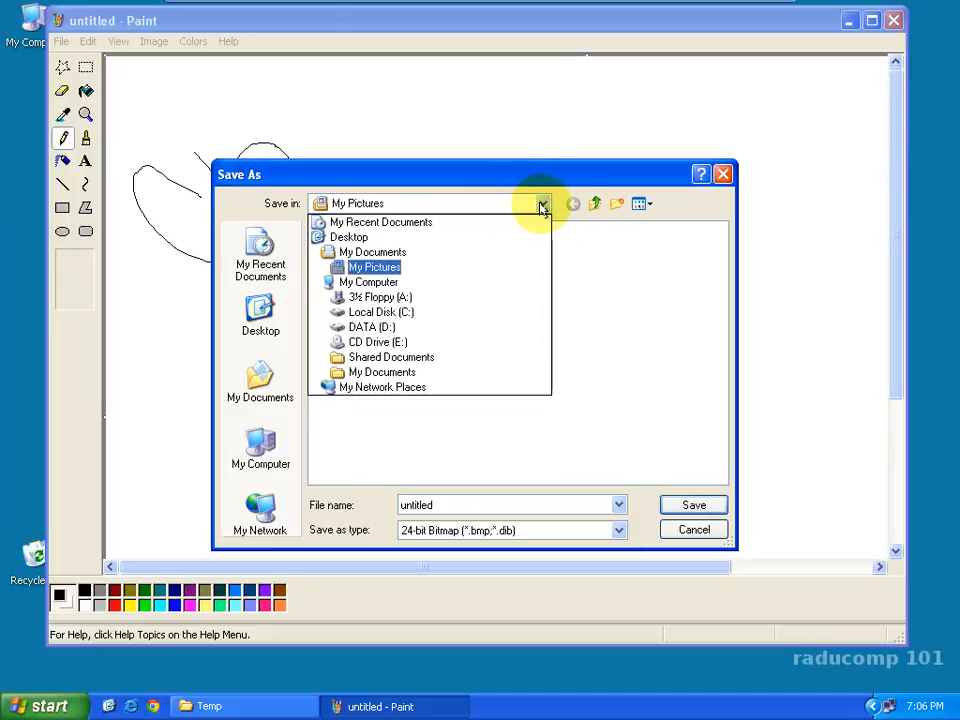
pyautogui.click(377, 268)
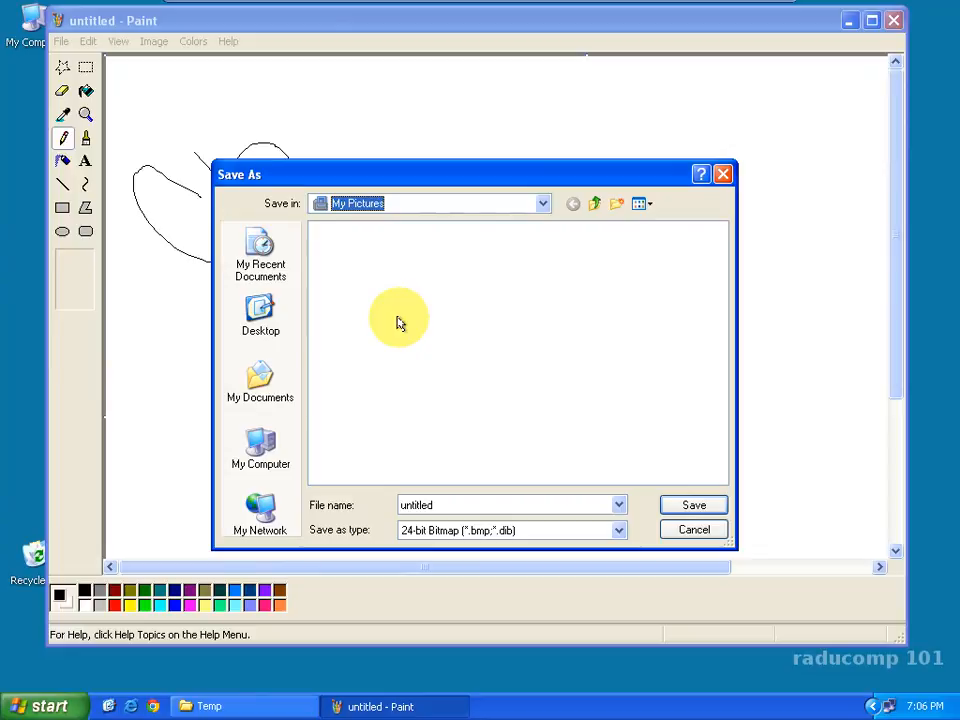
pyautogui.click(259, 449)
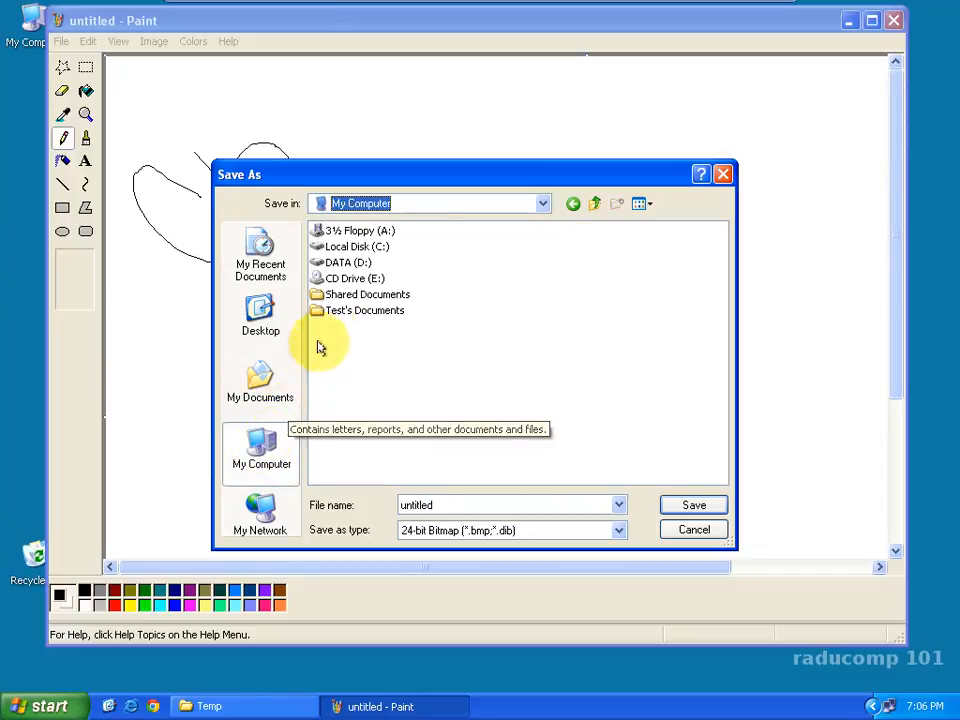
pyautogui.click(346, 263)
pyautogui.doubleClick(346, 263)
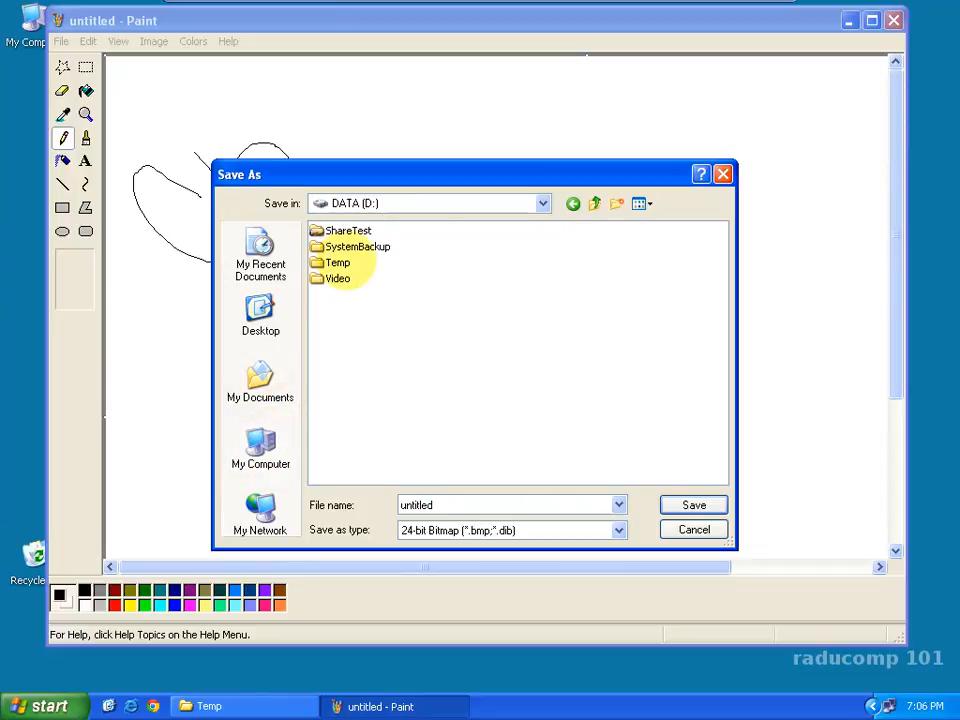
pyautogui.doubleClick(336, 263)
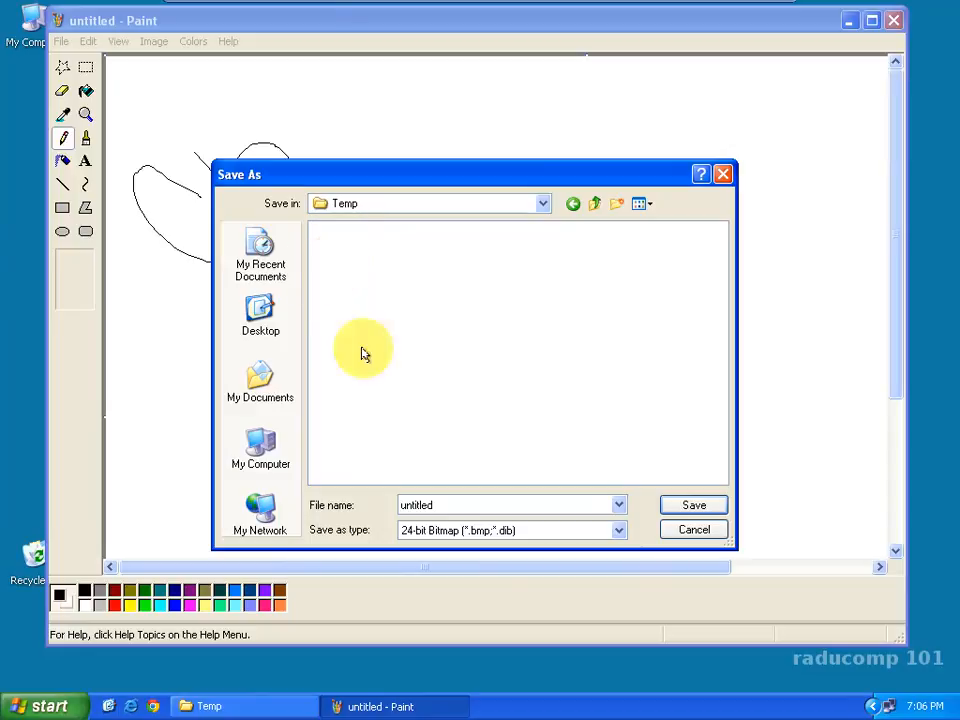
# Step: Save the drawing under the name Test2 as a 24-bit bitmap, and close Paint
pyautogui.doubleClick(453, 503)
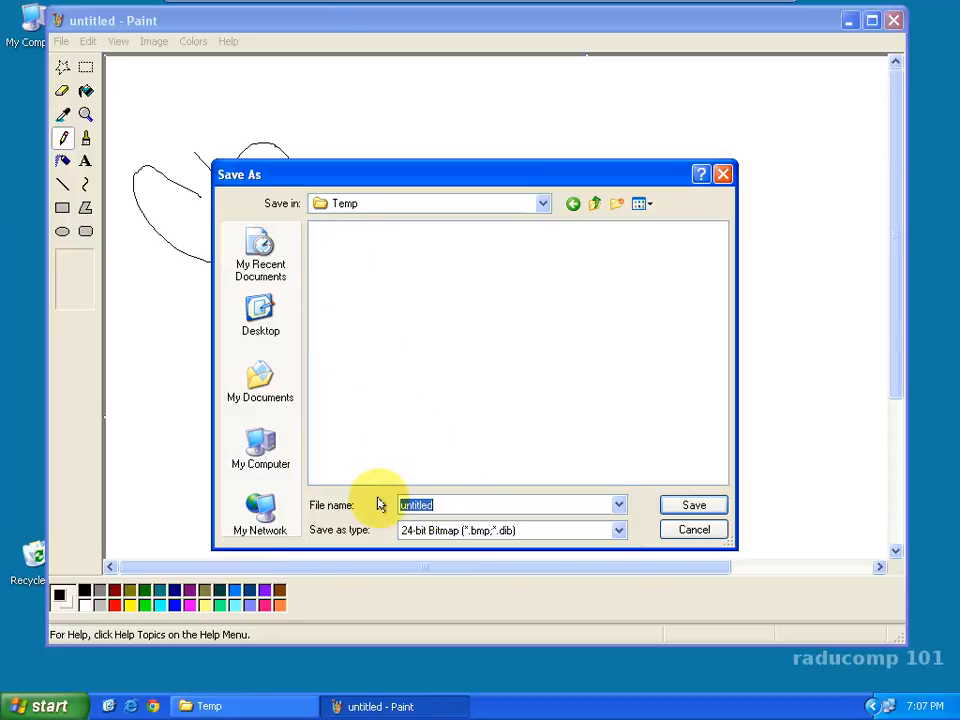
pyautogui.write('Test2')
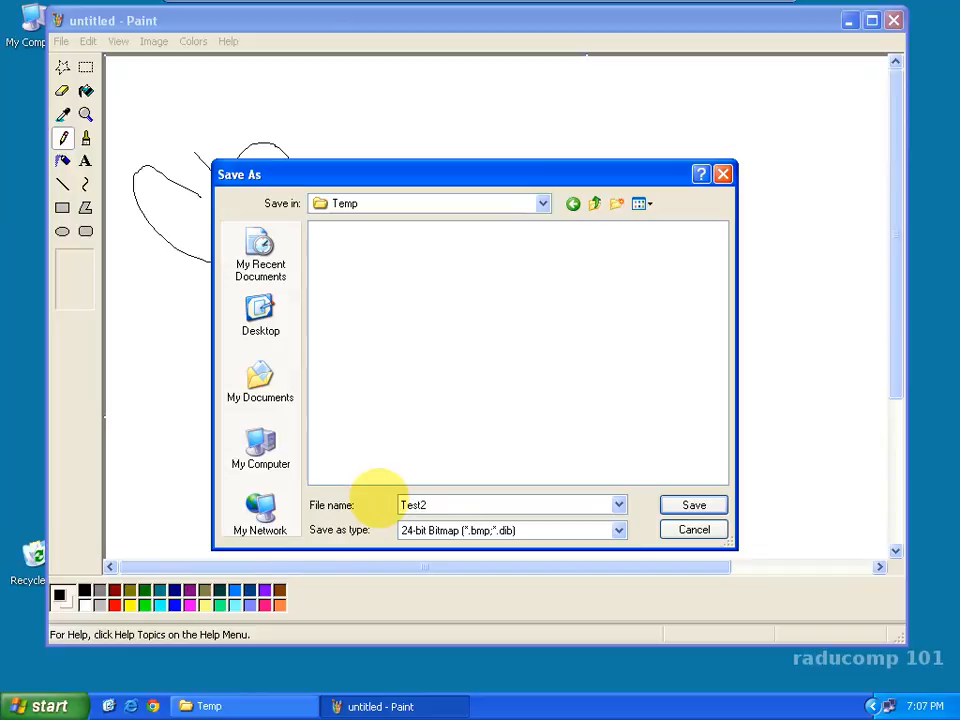
pyautogui.click(675, 510)
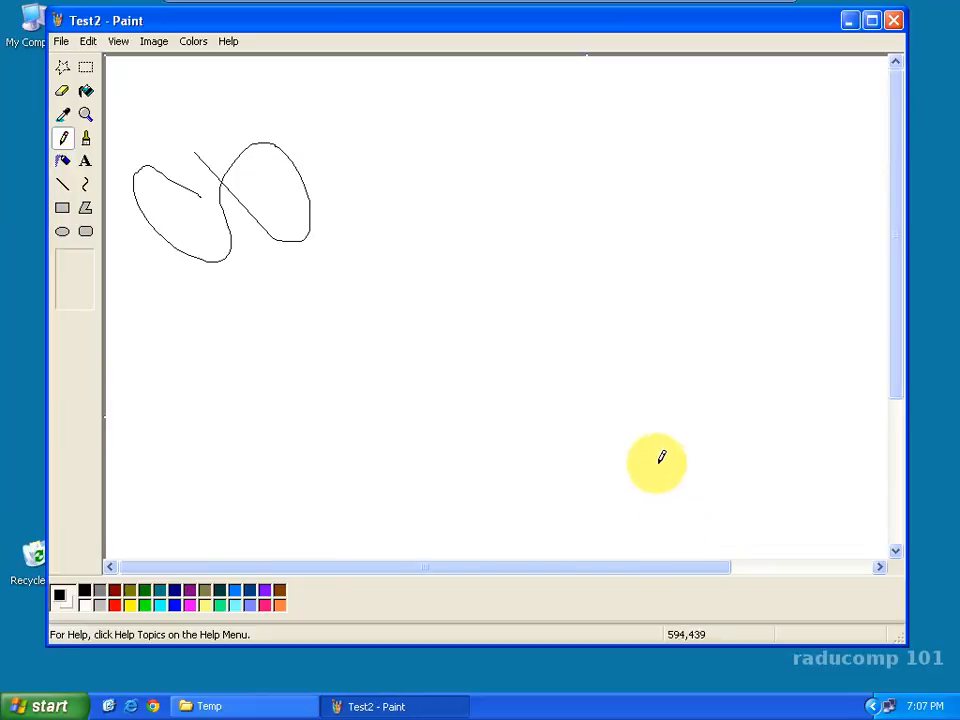
pyautogui.moveTo(471, 26)
pyautogui.mouseDown()
pyautogui.moveTo(489, 34)
pyautogui.moveTo(489, 54)
pyautogui.moveTo(507, 55)
pyautogui.mouseUp()
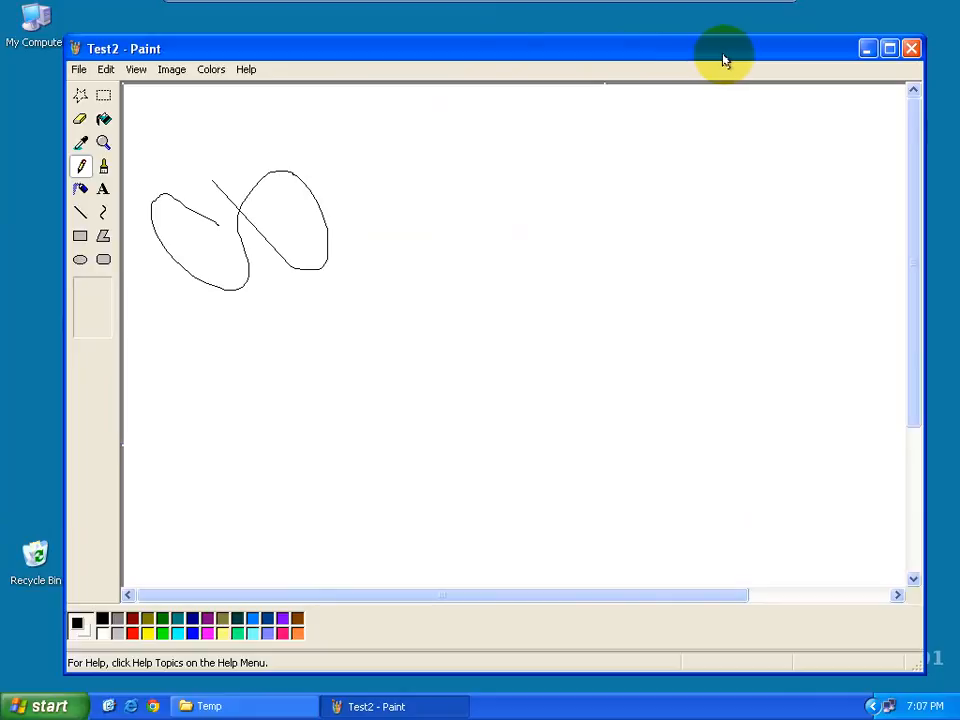
pyautogui.click(910, 48)
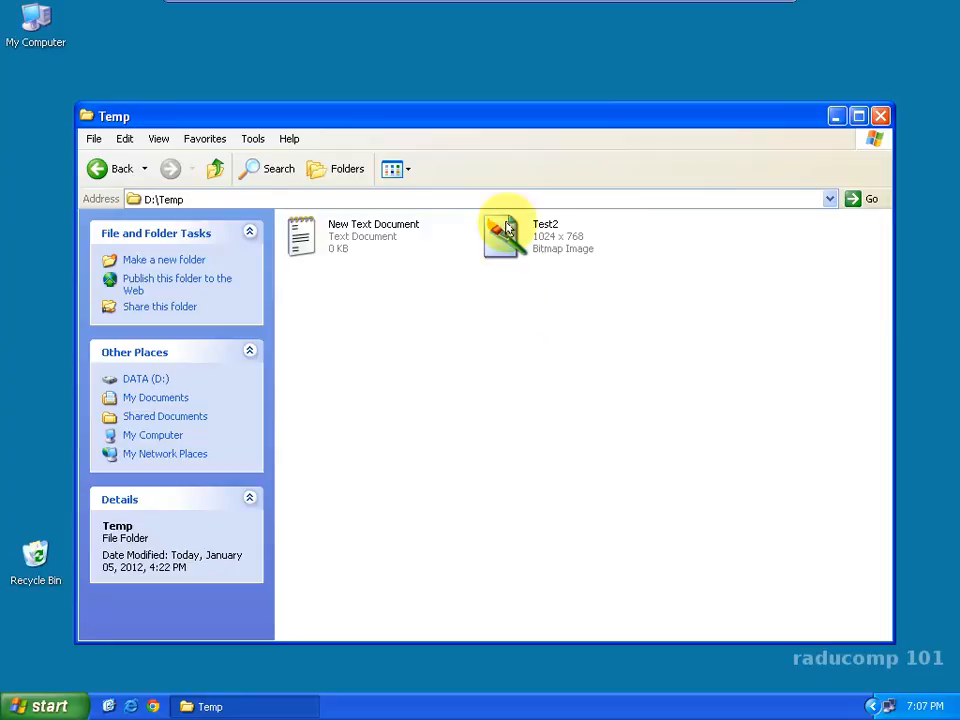
# Step: Examine the Temp folder's contents and highlight its full path, D:\Temp
pyautogui.moveTo(521, 120); pyautogui.dragTo(559, 65)
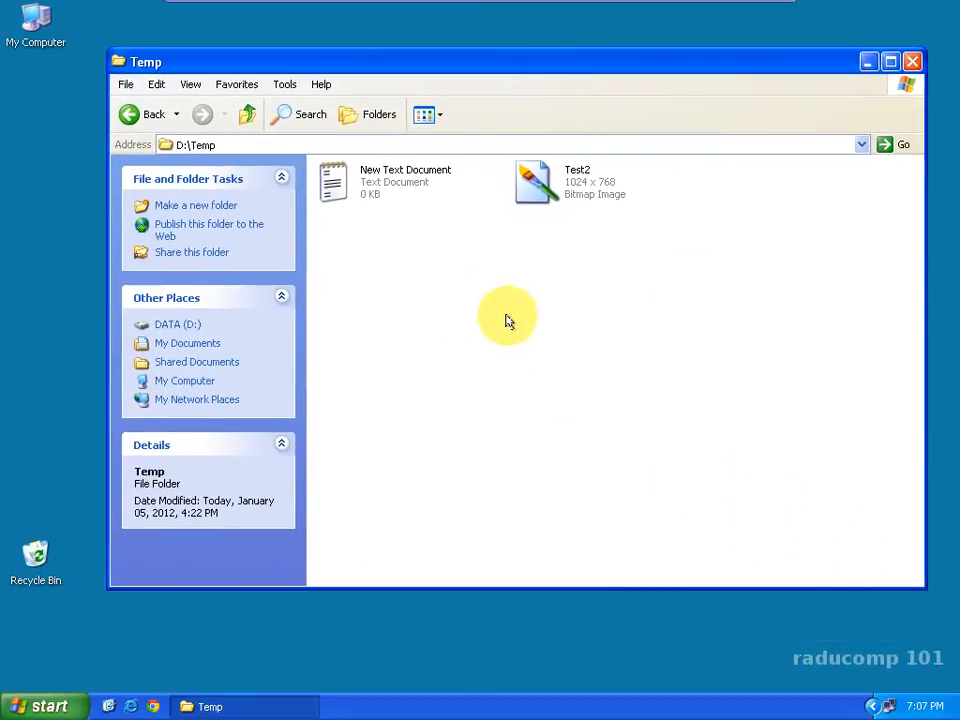
pyautogui.click(247, 147)
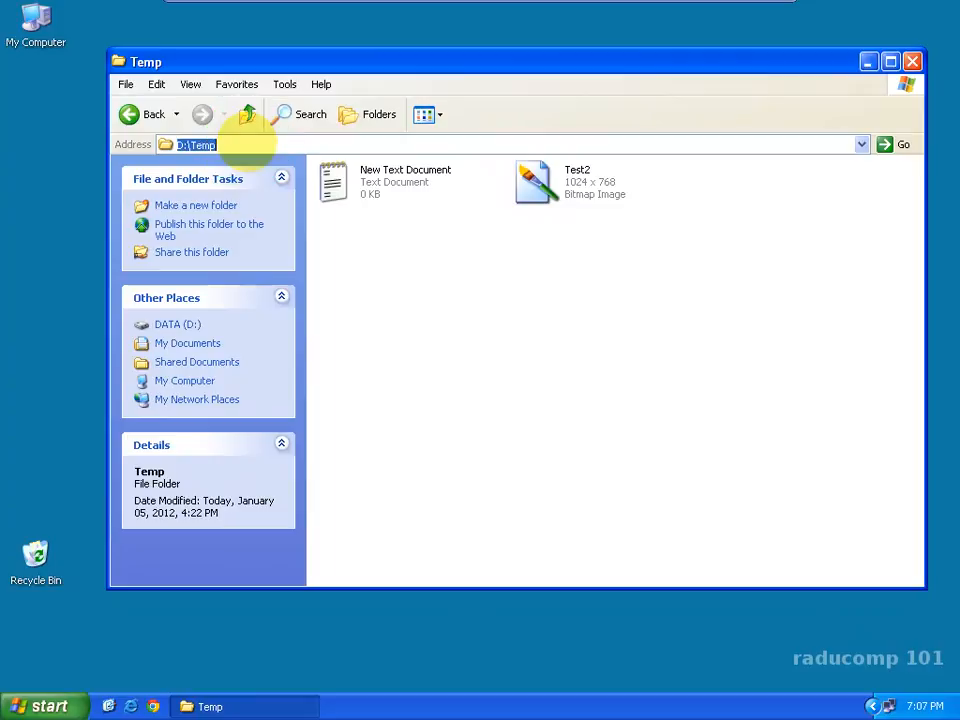
pyautogui.click(247, 147)
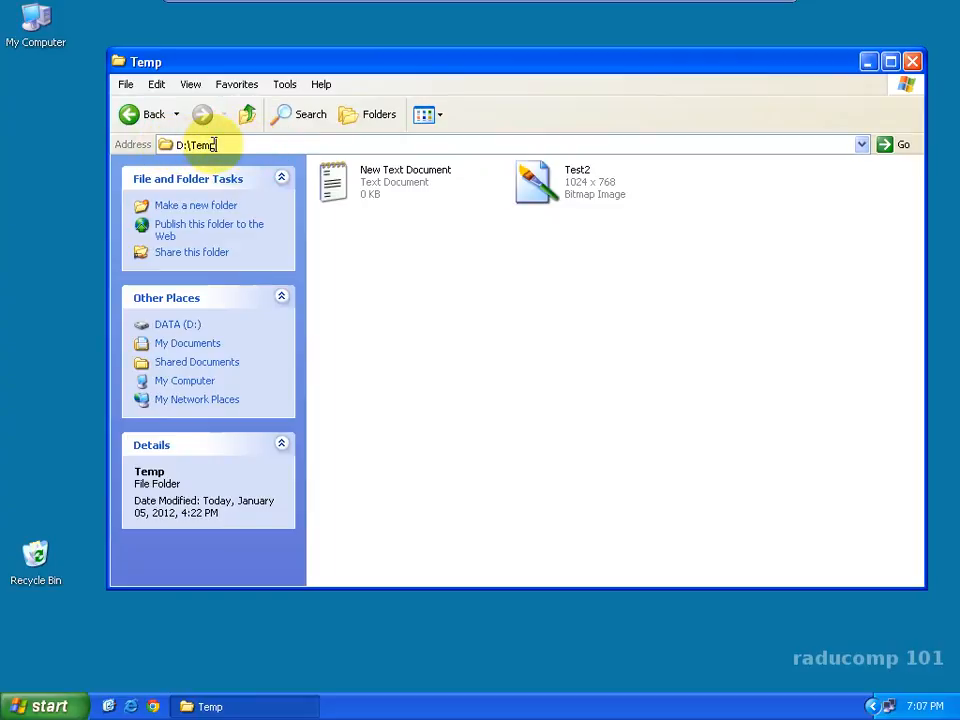
pyautogui.moveTo(215, 146); pyautogui.dragTo(176, 145)
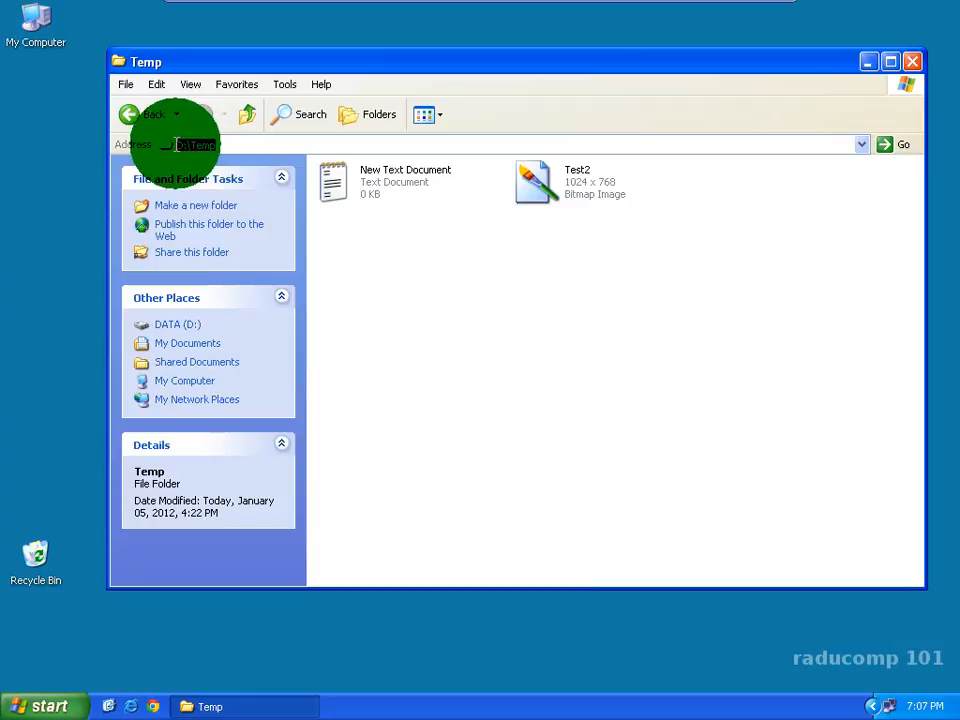
pyautogui.click(427, 438)
# Step: Copy the Test2 bitmap from the Temp folder to an empty area of the desktop
pyautogui.moveTo(420, 55); pyautogui.dragTo(422, 34)
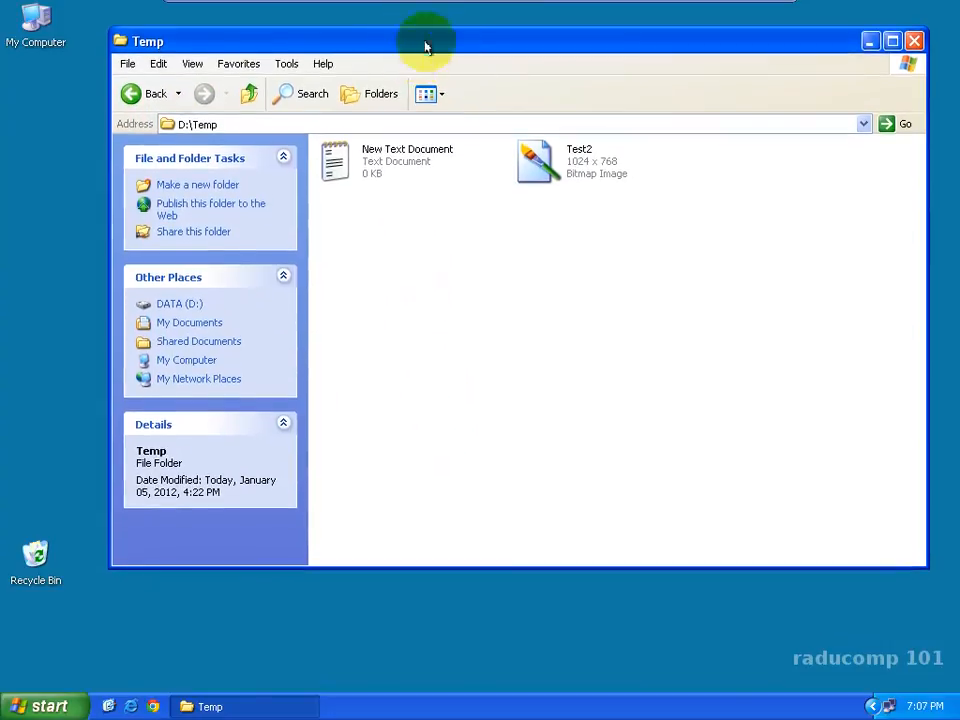
pyautogui.click(333, 633)
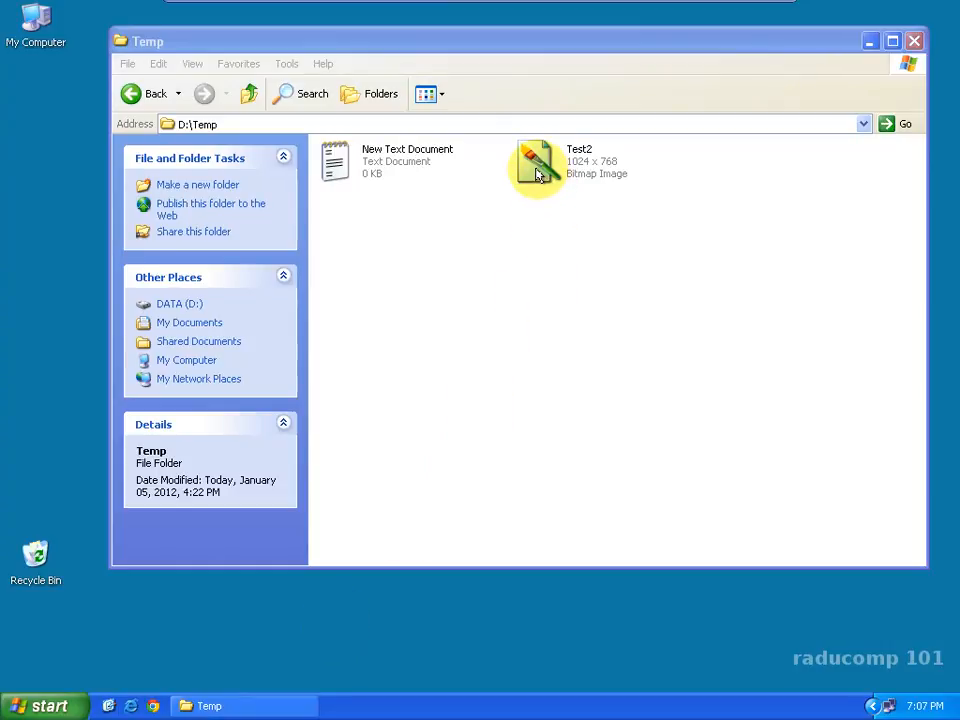
pyautogui.moveTo(537, 168); pyautogui.dragTo(408, 640)
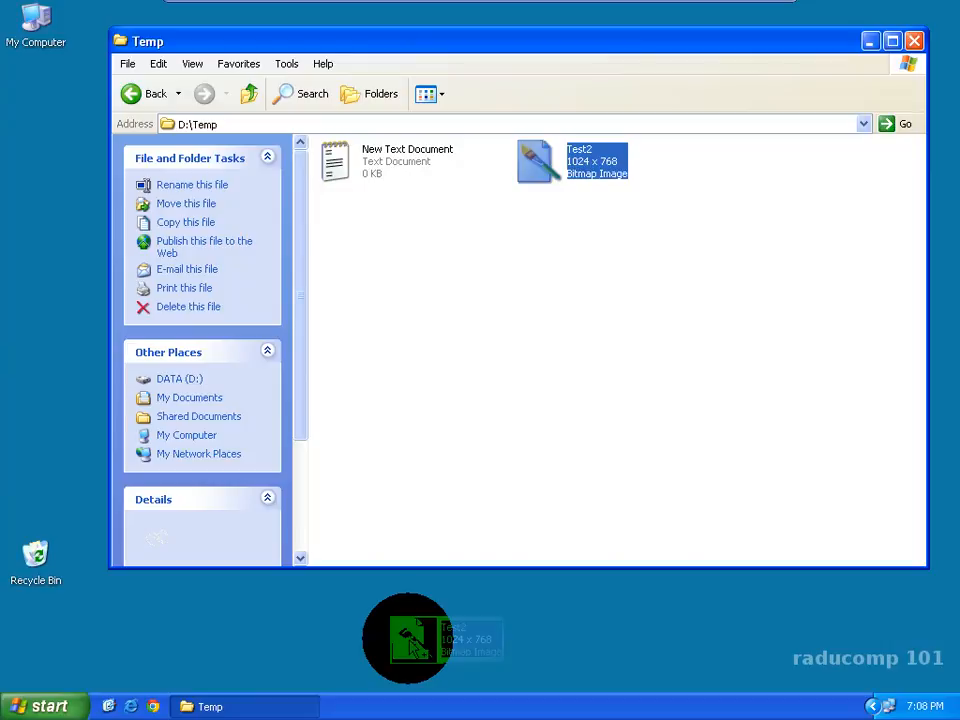
pyautogui.moveTo(413, 644); pyautogui.dragTo(410, 641)
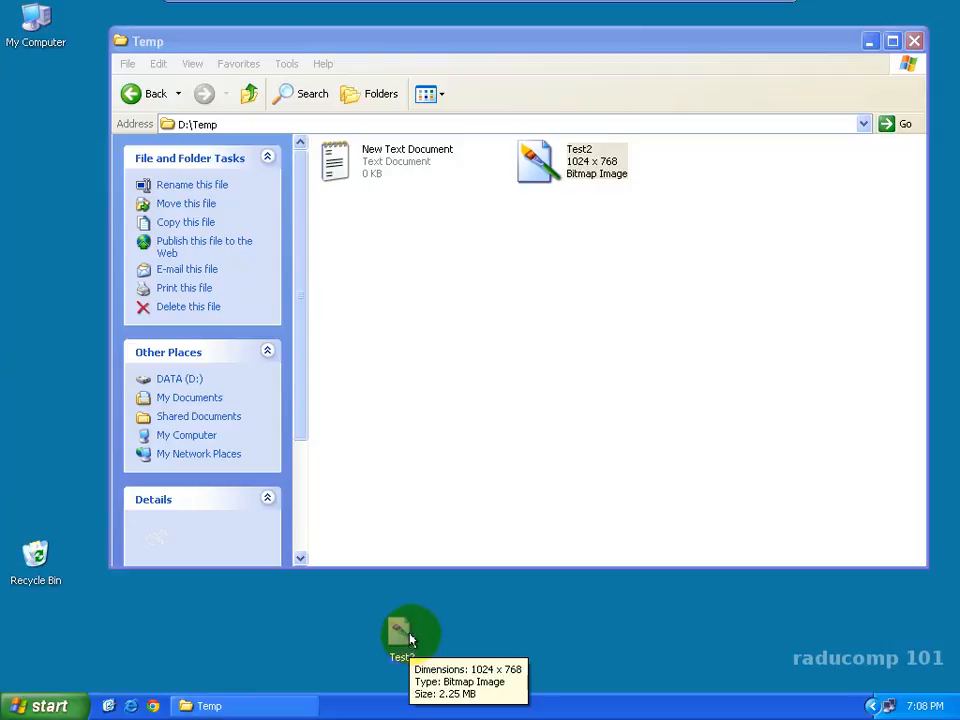
# Step: Compare the Test2 file in the Temp folder with its desktop copy, and send the desktop copy to the Recycle Bin
pyautogui.click(535, 172)
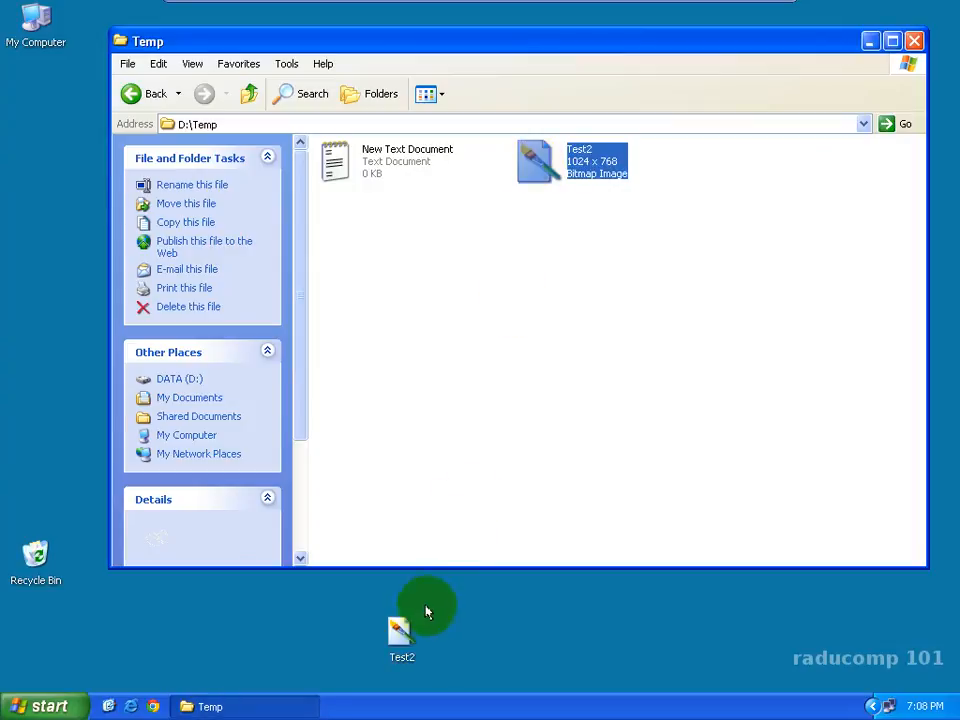
pyautogui.click(393, 640)
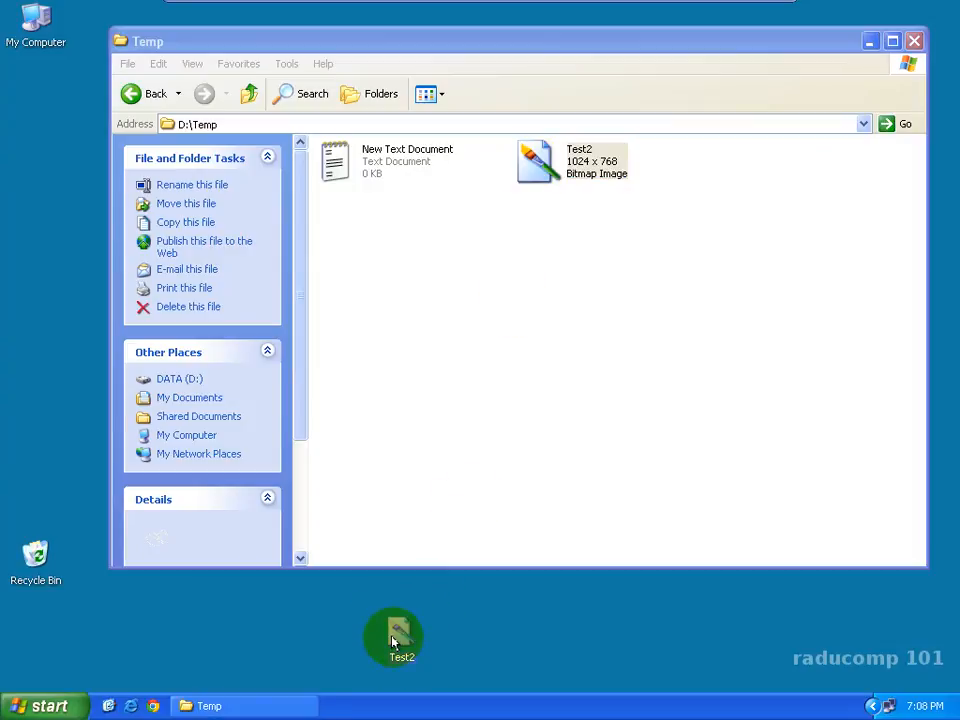
pyautogui.click(545, 168)
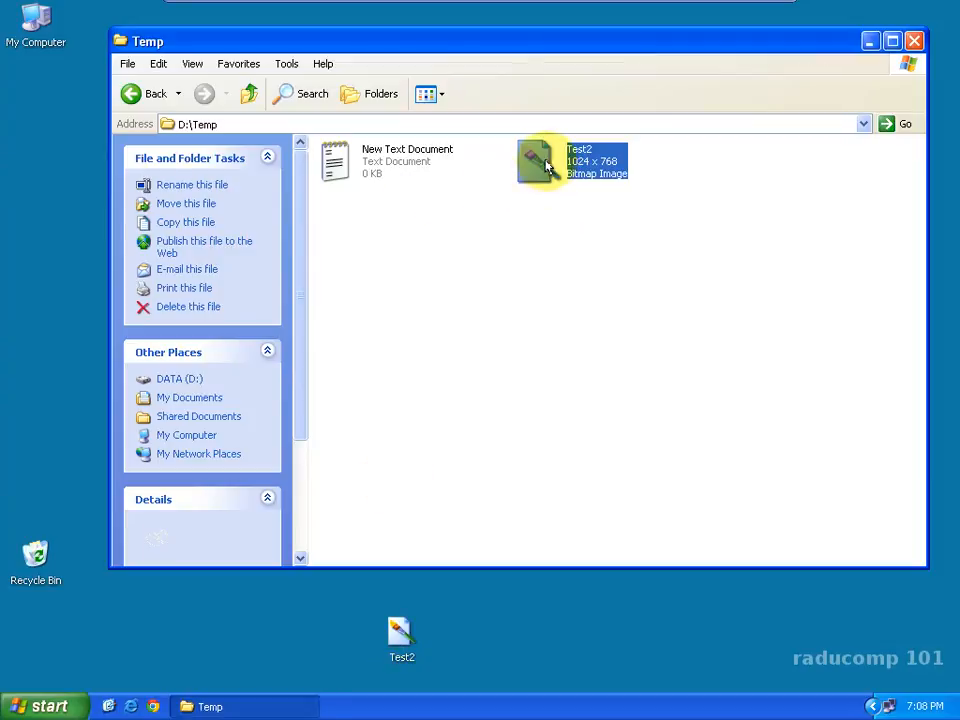
pyautogui.rightClick(404, 637)
pyautogui.click(447, 585)
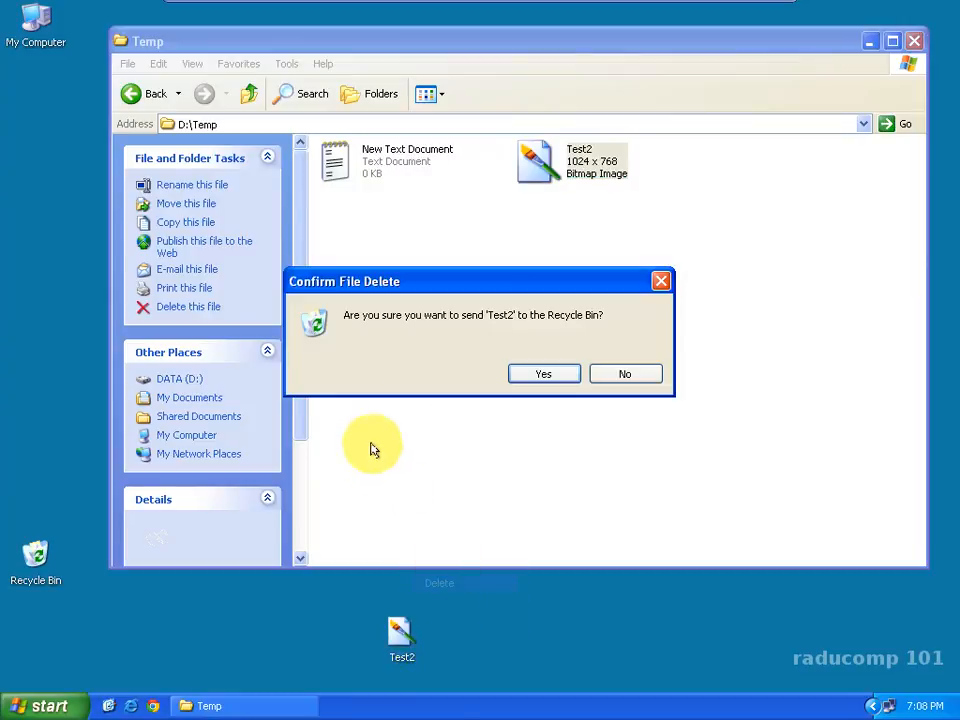
pyautogui.click(542, 373)
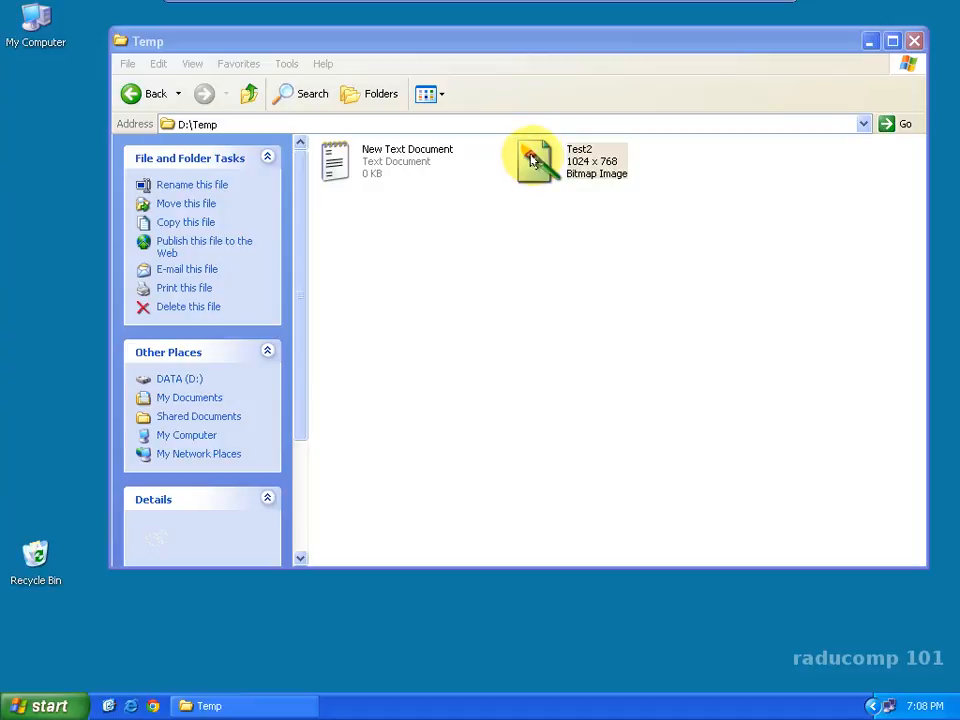
# Step: Move the Test2 bitmap from the Temp folder to the desktop instead of copying it
pyautogui.moveTo(534, 168); pyautogui.dragTo(424, 628)
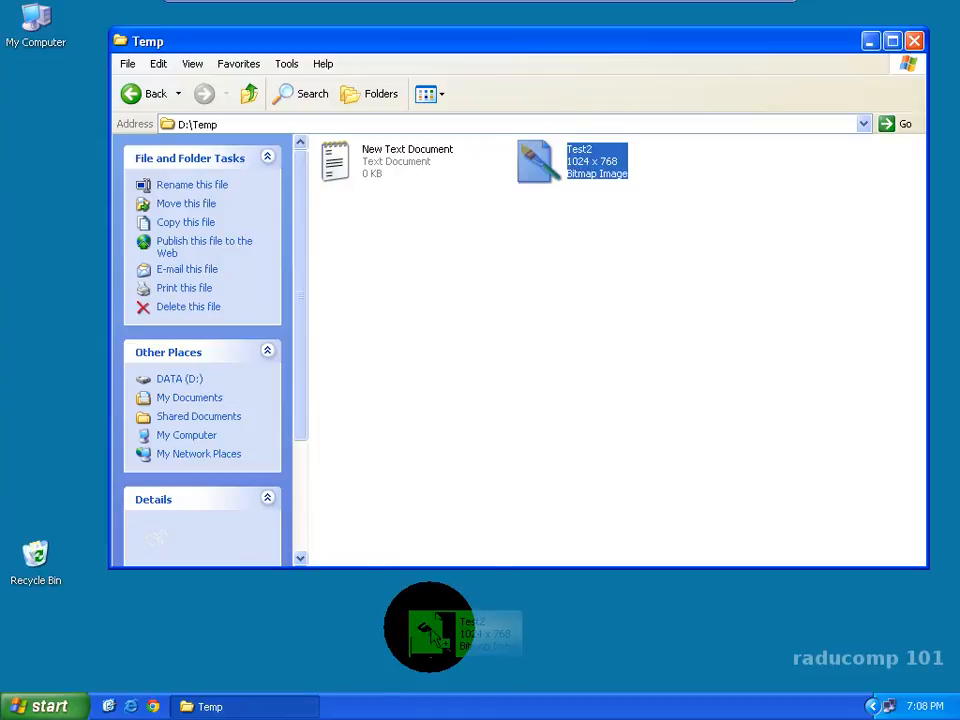
pyautogui.moveTo(424, 628); pyautogui.dragTo(428, 632)
pyautogui.moveTo(430, 632); pyautogui.dragTo(431, 634)
pyautogui.moveTo(433, 633); pyautogui.dragTo(432, 633)
pyautogui.moveTo(432, 633); pyautogui.dragTo(430, 632)
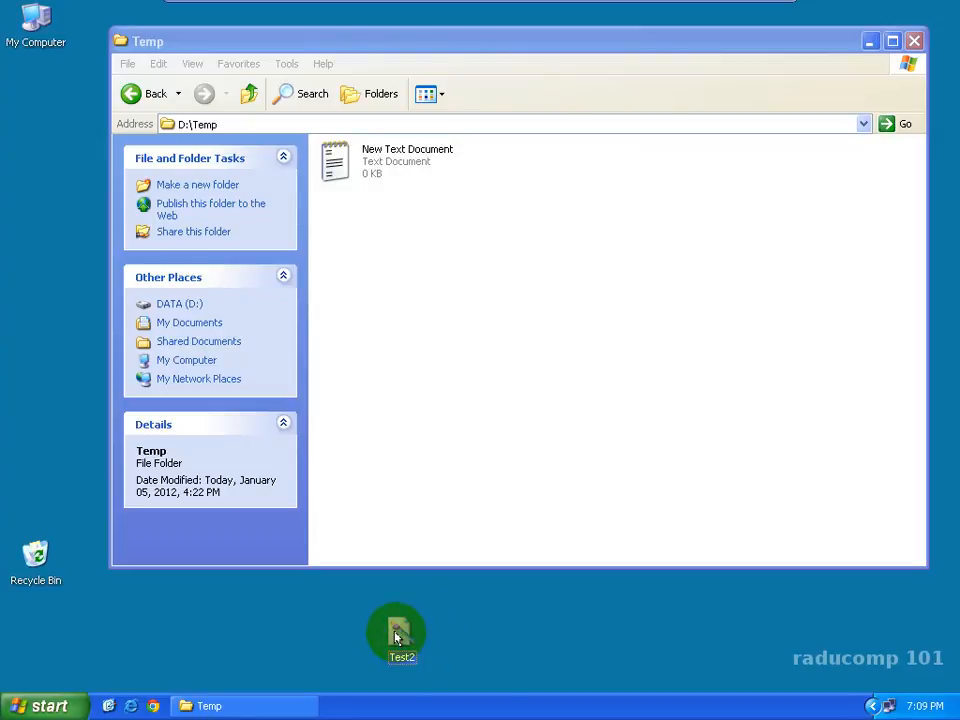
pyautogui.moveTo(396, 637)
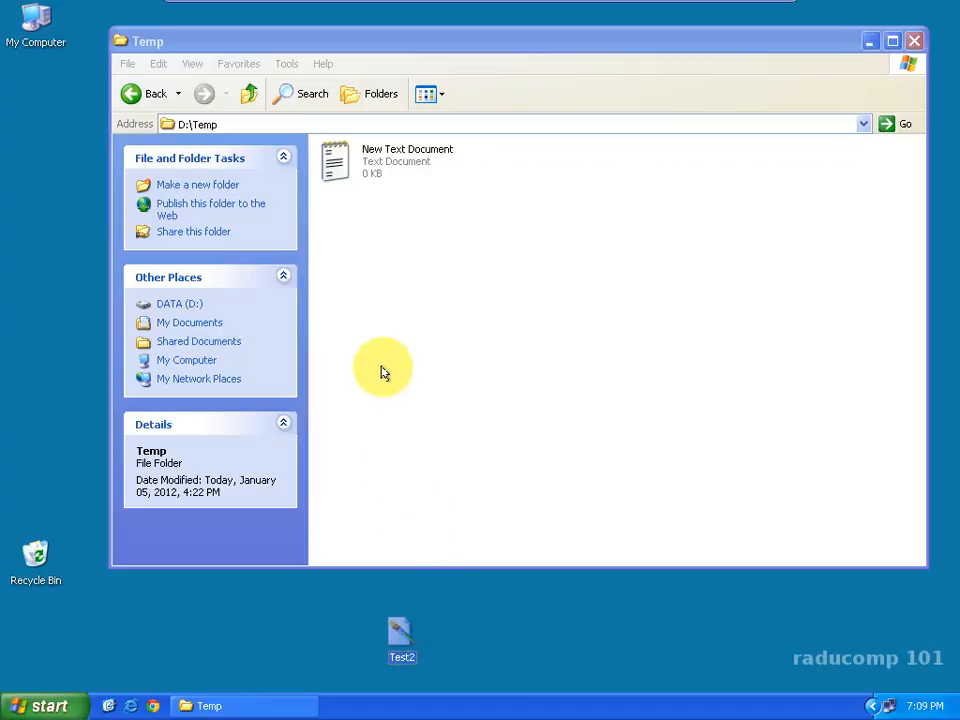
# Step: Write "Test test test" in the New Text Document file in the Temp folder, and close it with the changes saved
pyautogui.click(340, 174)
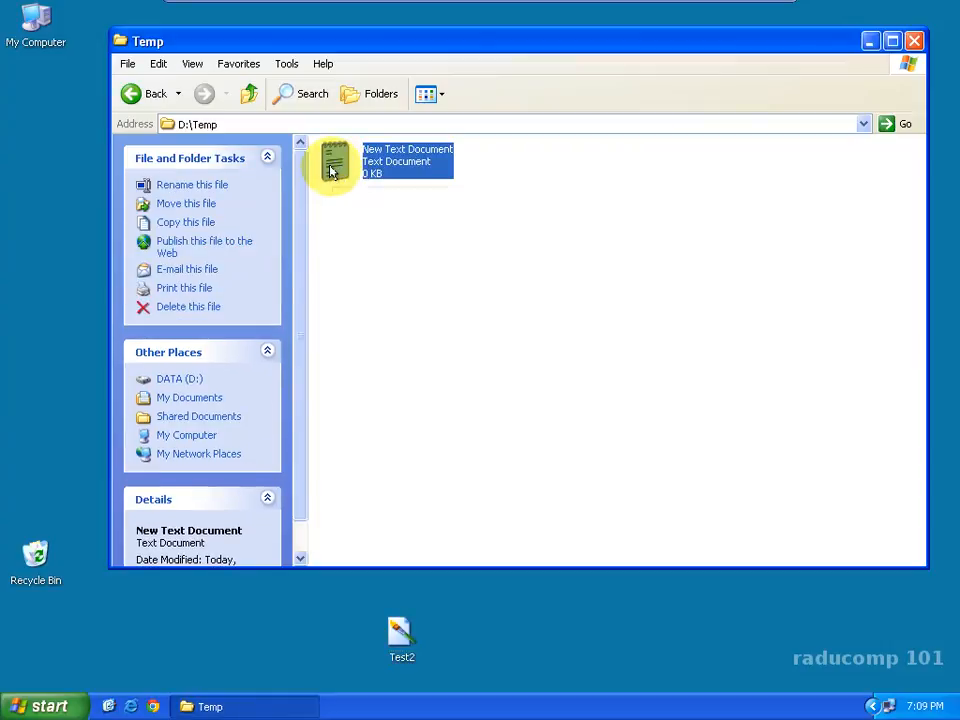
pyautogui.doubleClick(331, 172)
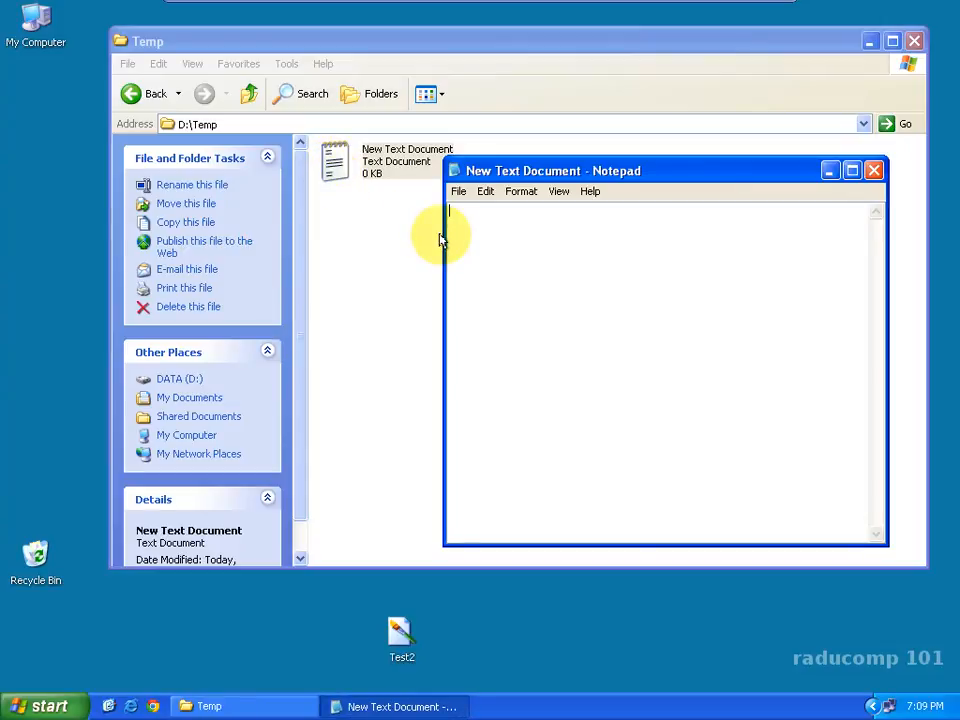
pyautogui.write('Test test test')
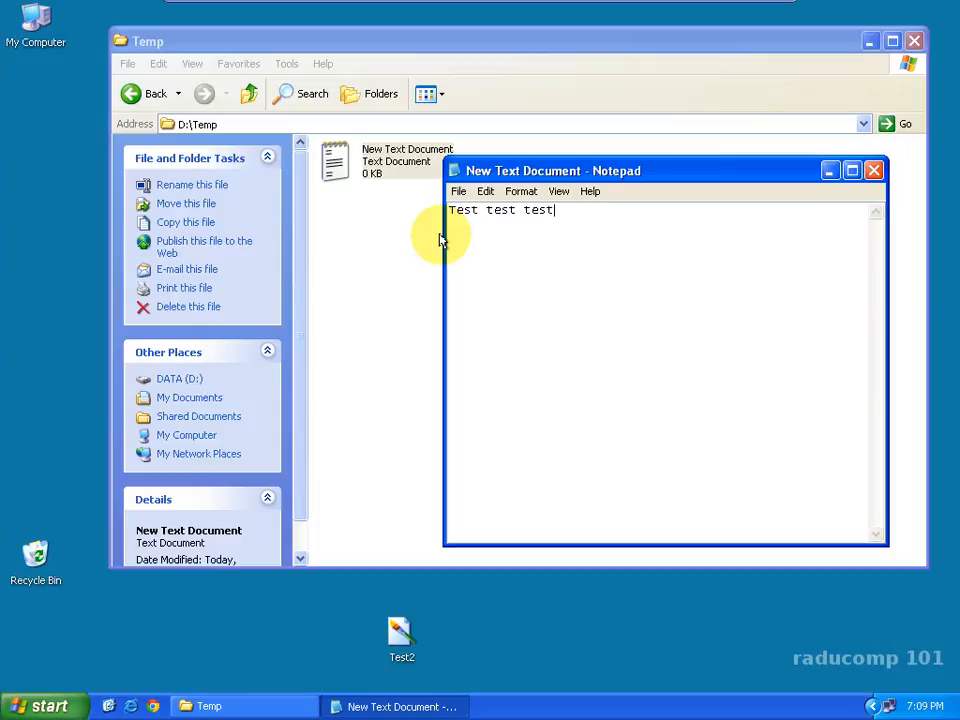
pyautogui.click(871, 171)
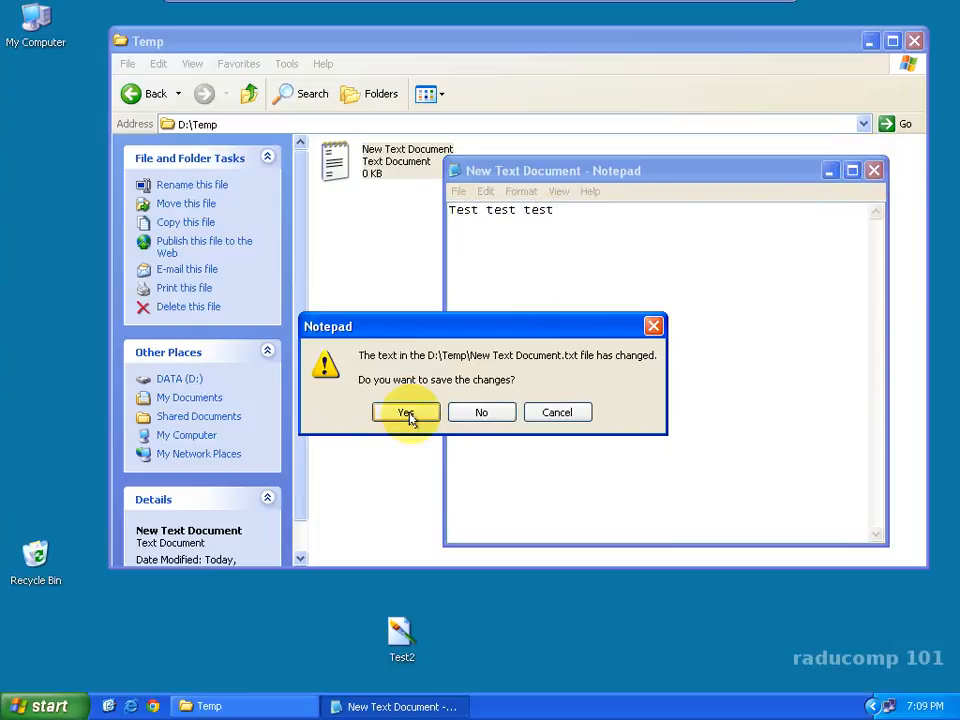
pyautogui.click(408, 415)
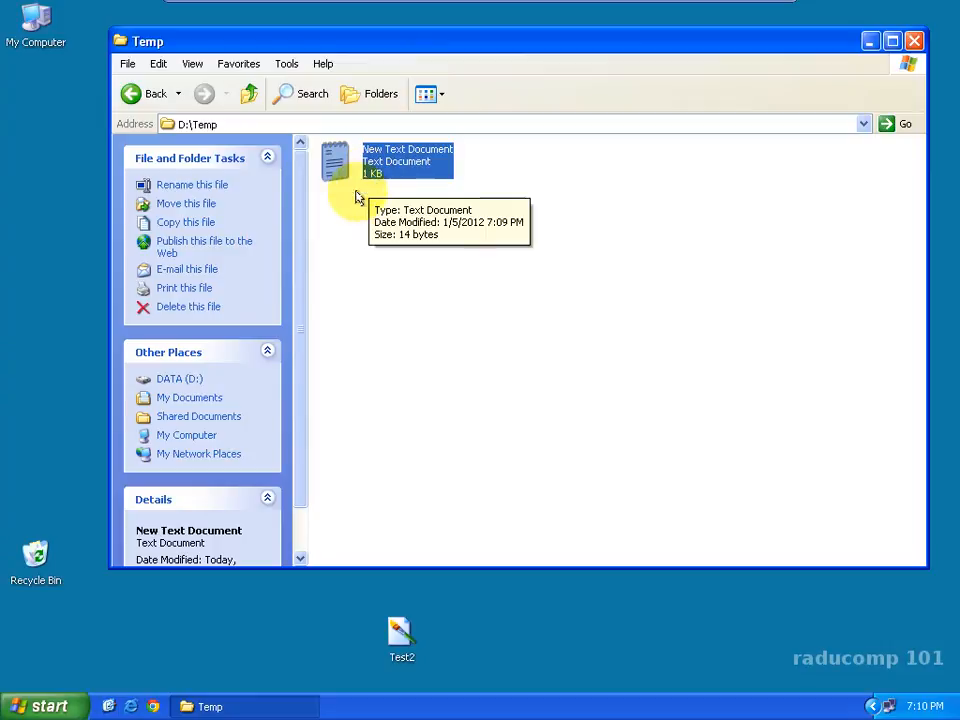
# Step: Send New Text Document from the Temp folder and Test2 from the desktop to the Recycle Bin
pyautogui.rightClick(336, 167)
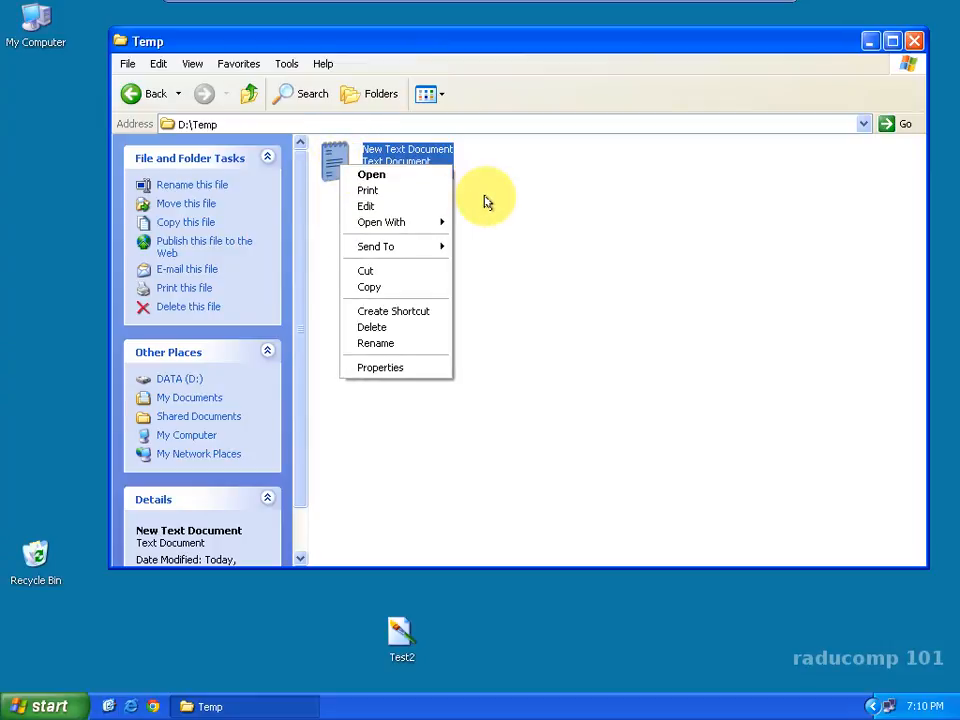
pyautogui.rightClick(336, 158)
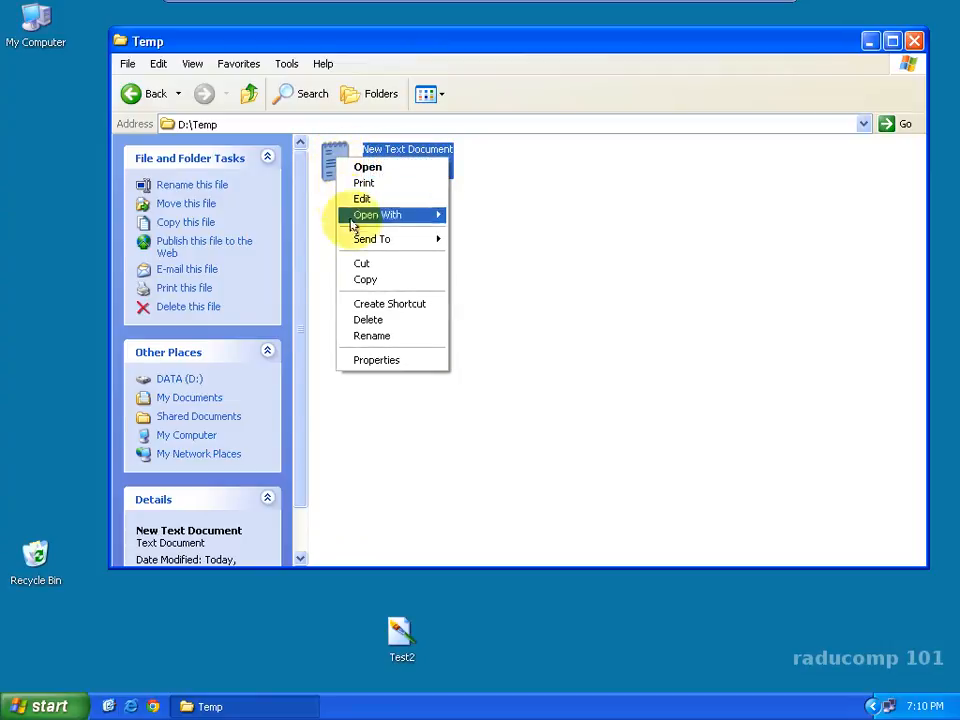
pyautogui.click(368, 320)
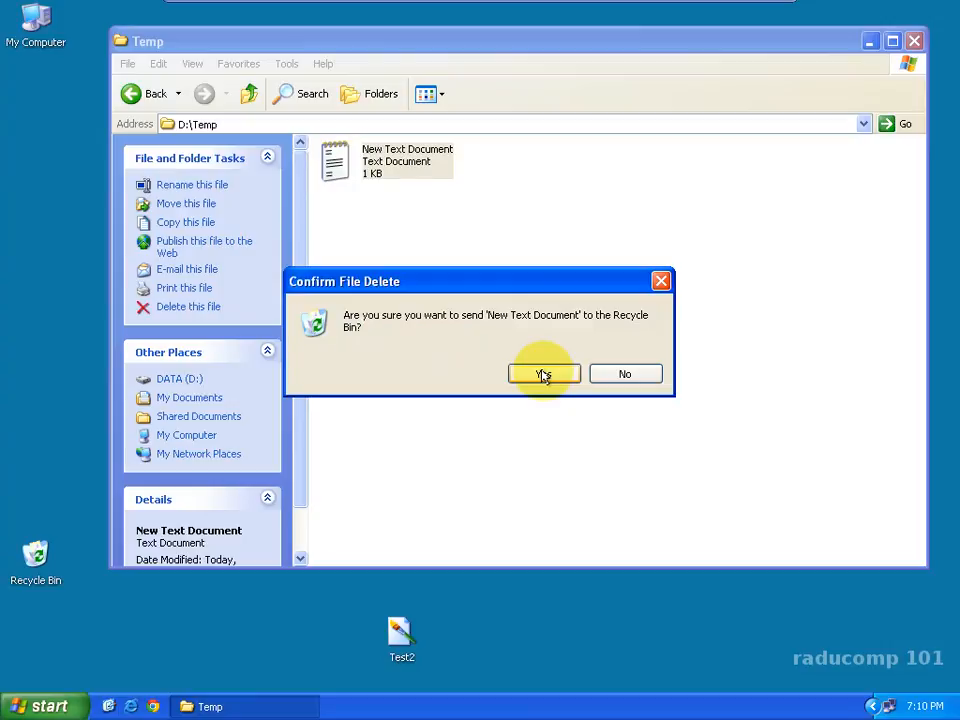
pyautogui.click(542, 375)
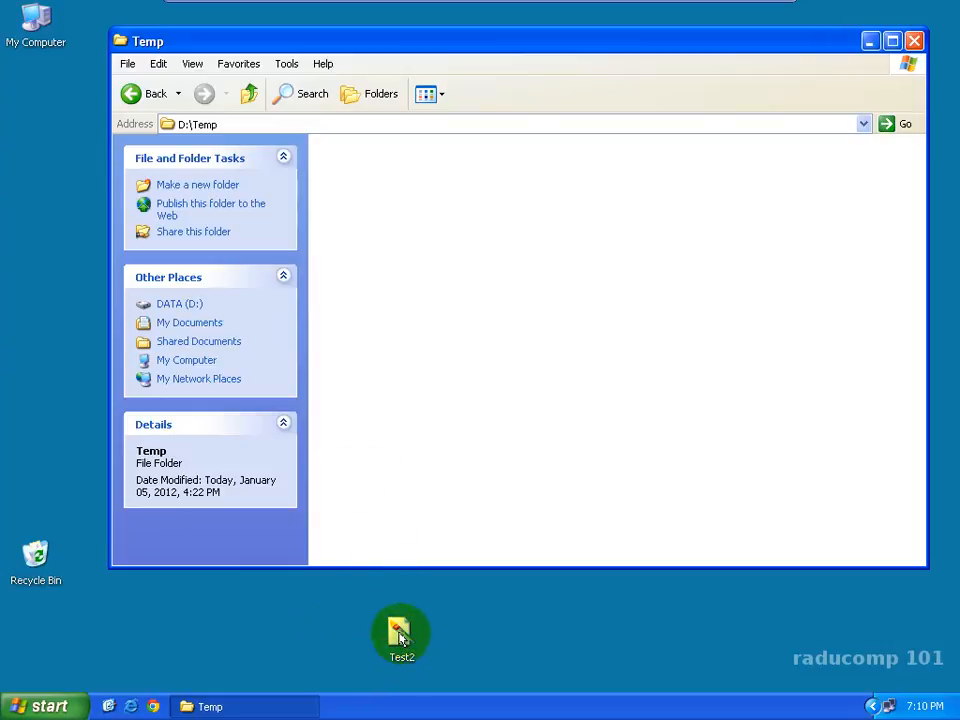
pyautogui.moveTo(400, 638); pyautogui.dragTo(35, 558)
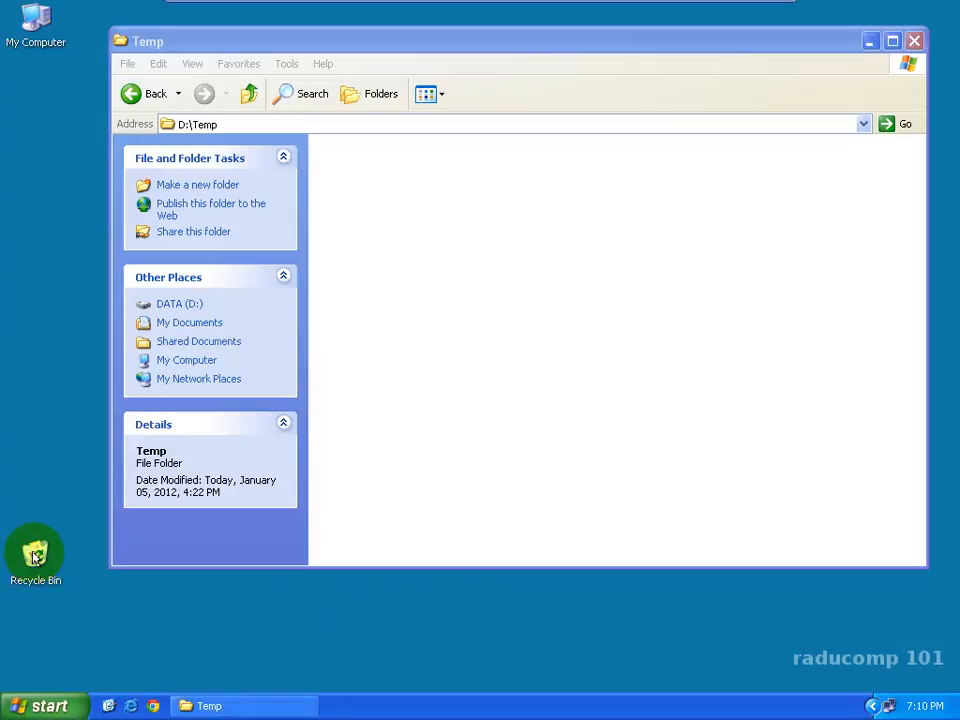